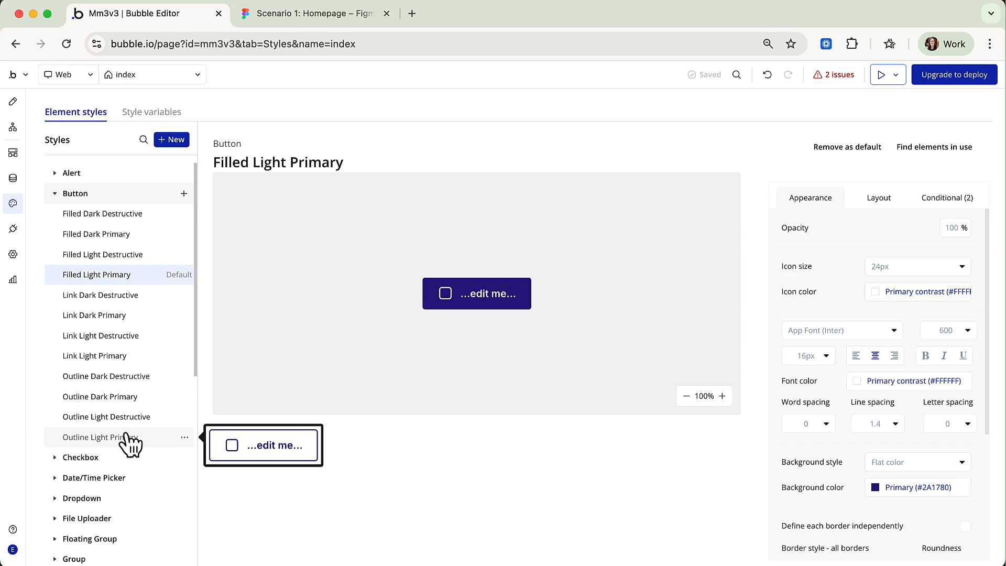
click(118, 215)
click(118, 237)
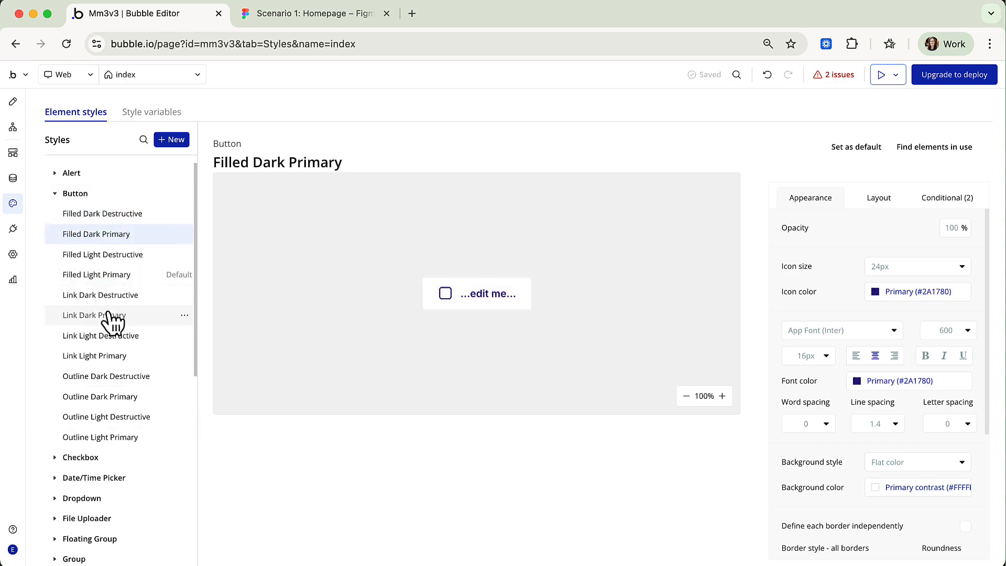
click(100, 377)
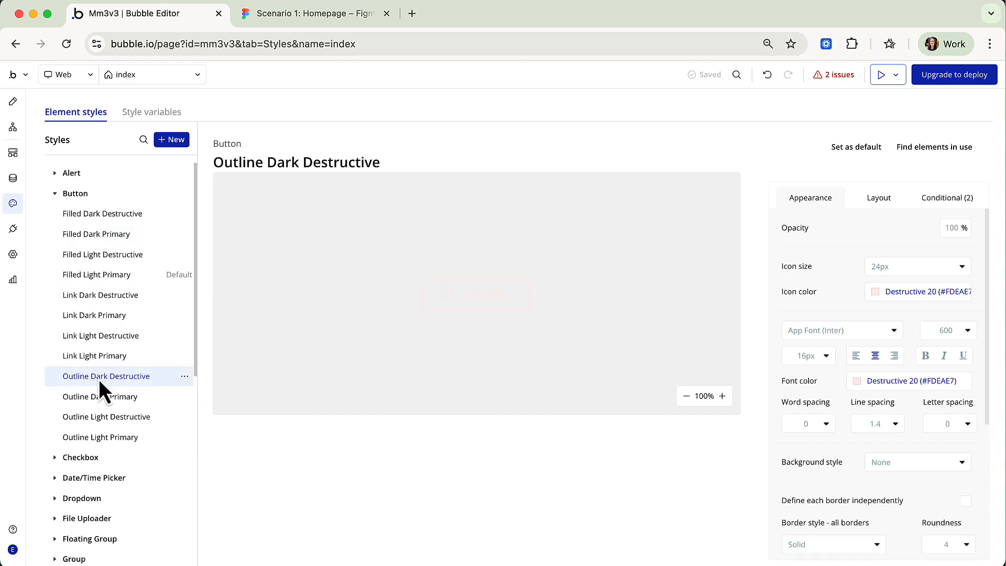
click(100, 316)
click(100, 297)
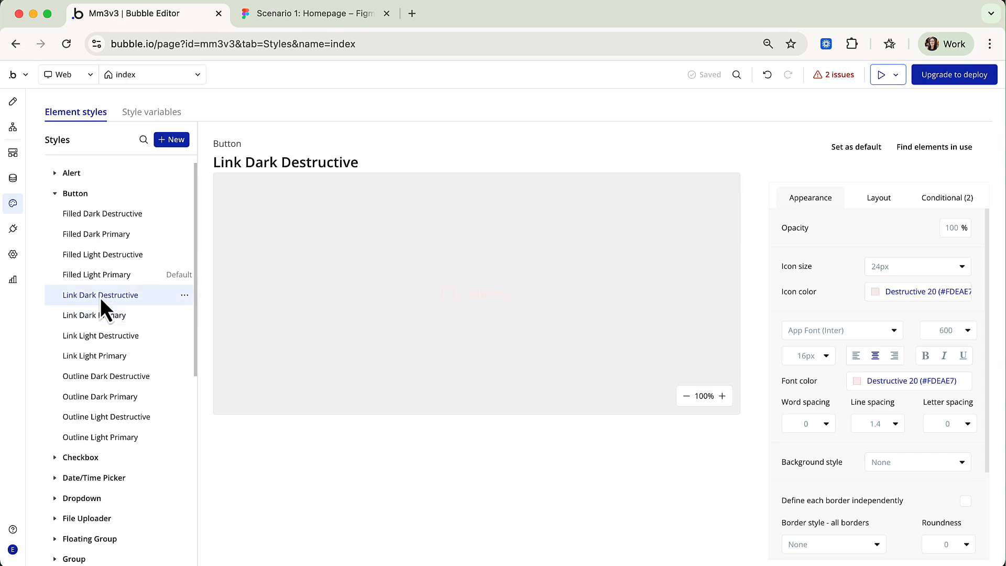
click(104, 355)
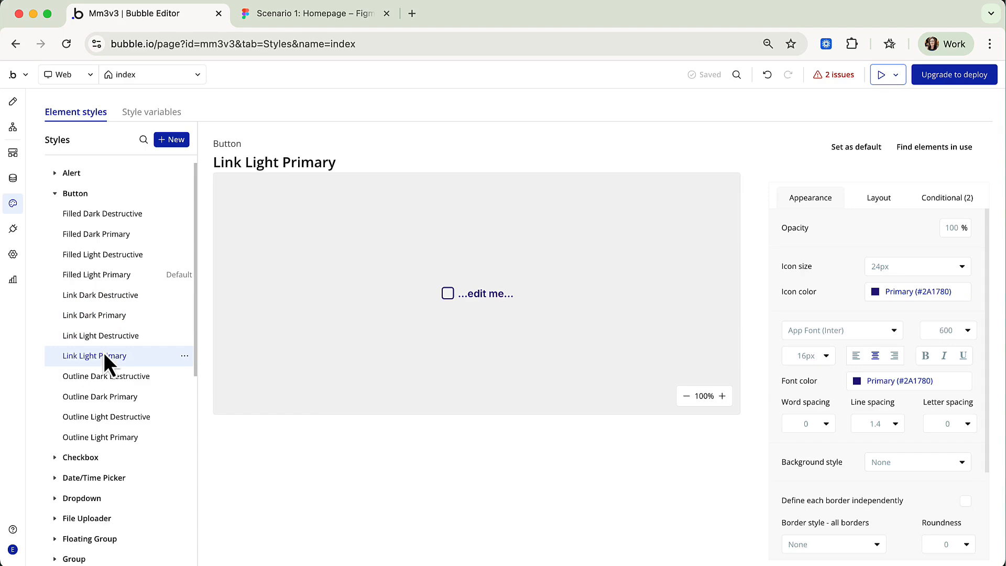
click(114, 256)
click(112, 276)
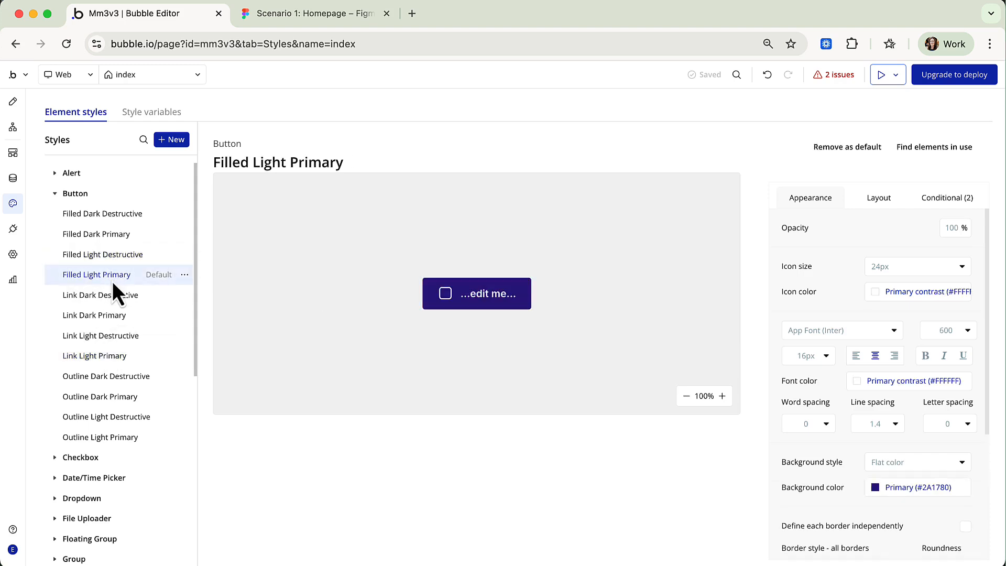
click(108, 399)
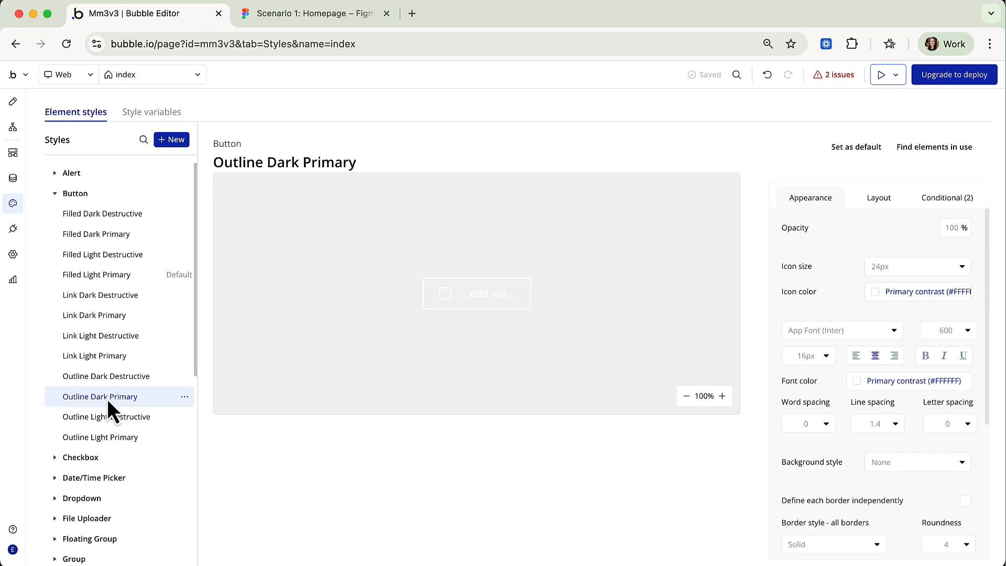
click(116, 274)
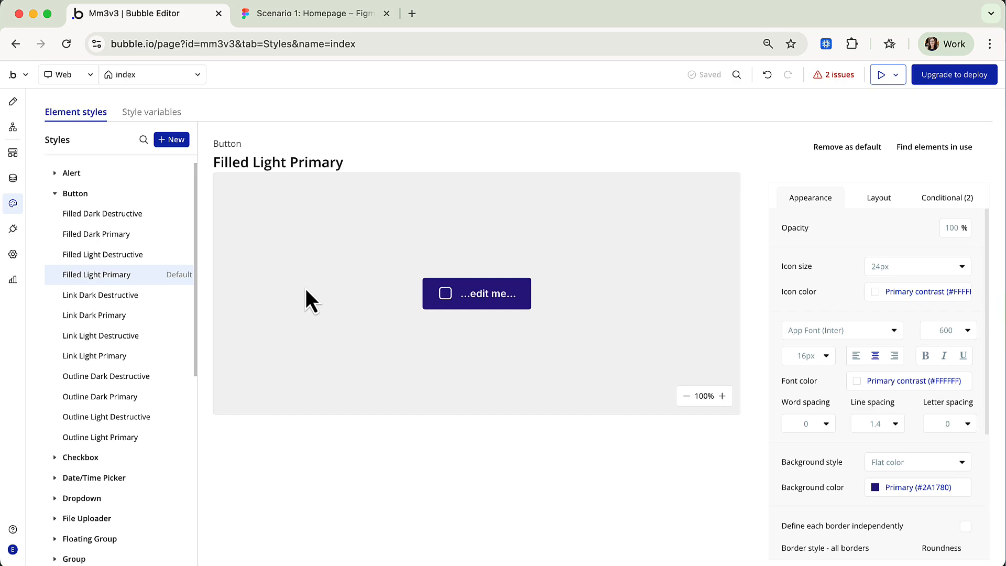
mouse_move(103, 276)
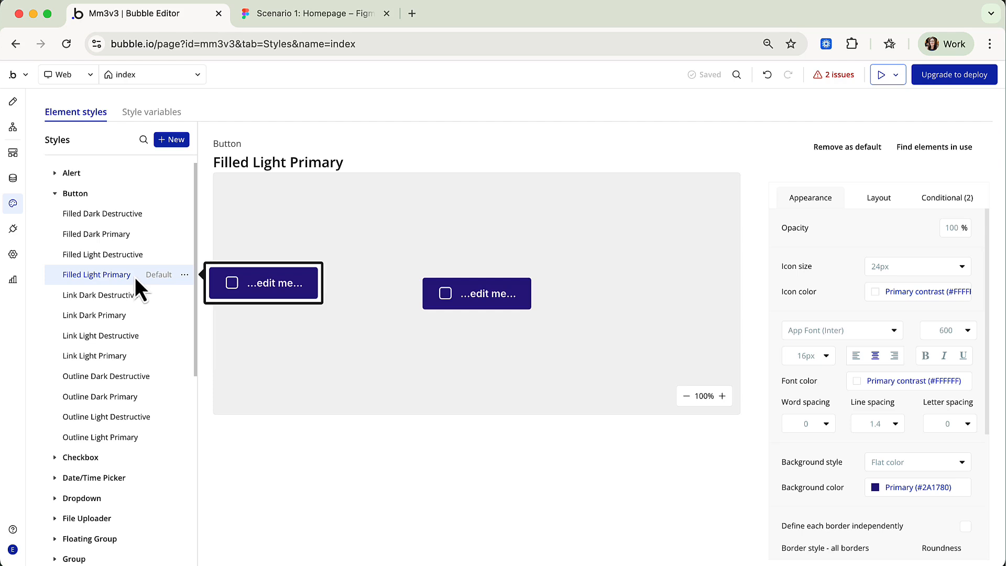
mouse_move(146, 280)
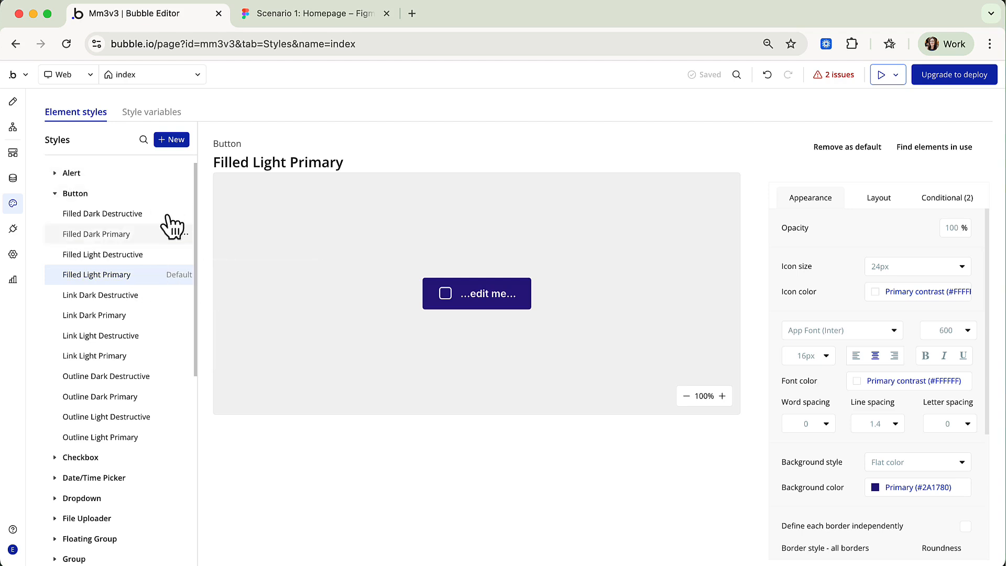
Switch to the Figma design and scroll through the homepage frame.
click(298, 16)
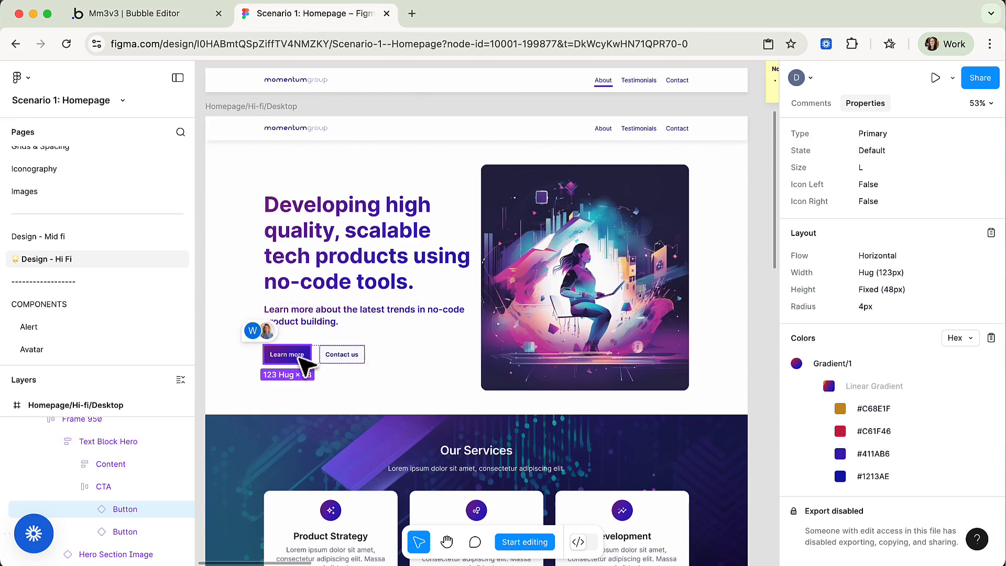
scroll(302, 361, down, 3)
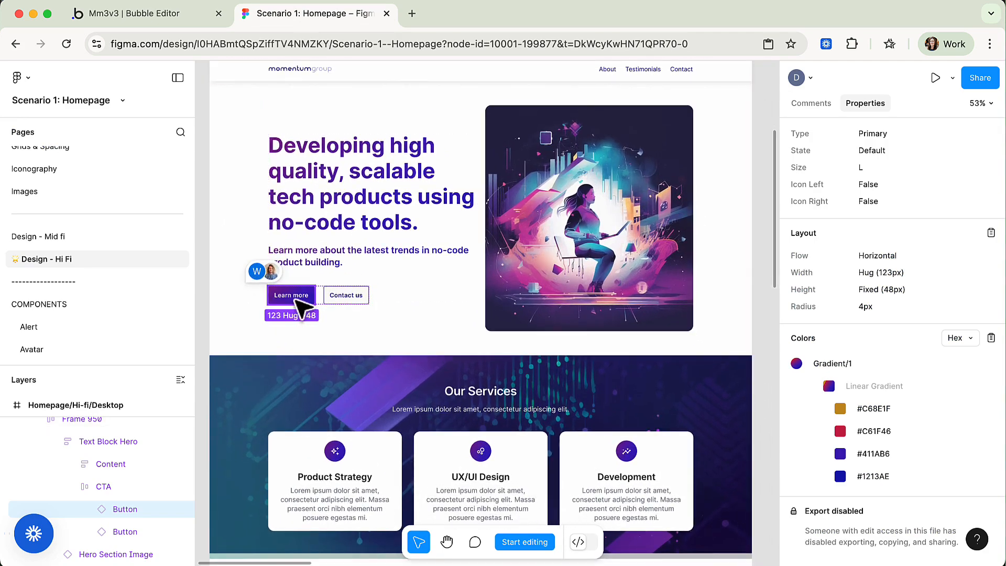
scroll(296, 299, up, 5)
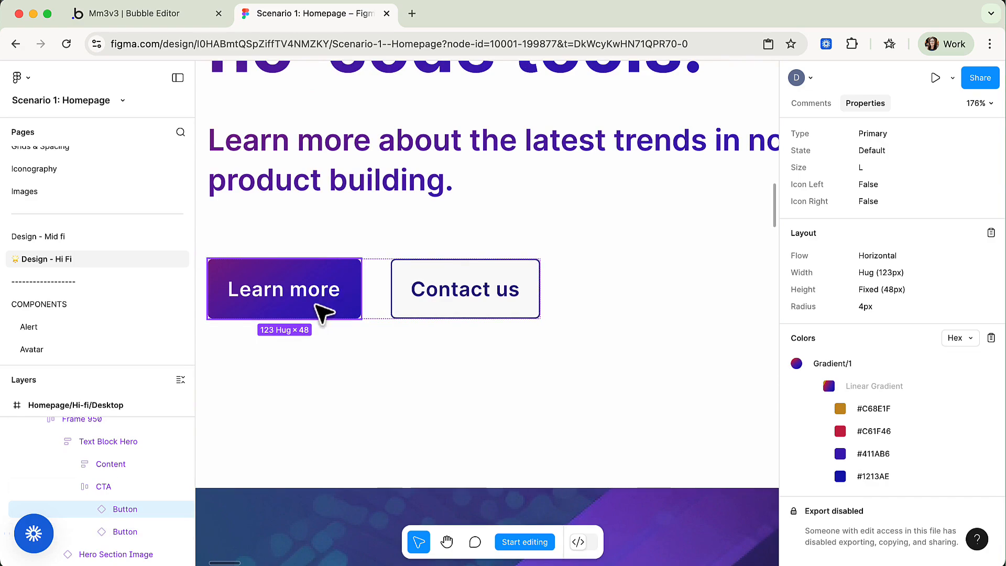
scroll(321, 312, down, 5)
scroll(321, 313, up, 2)
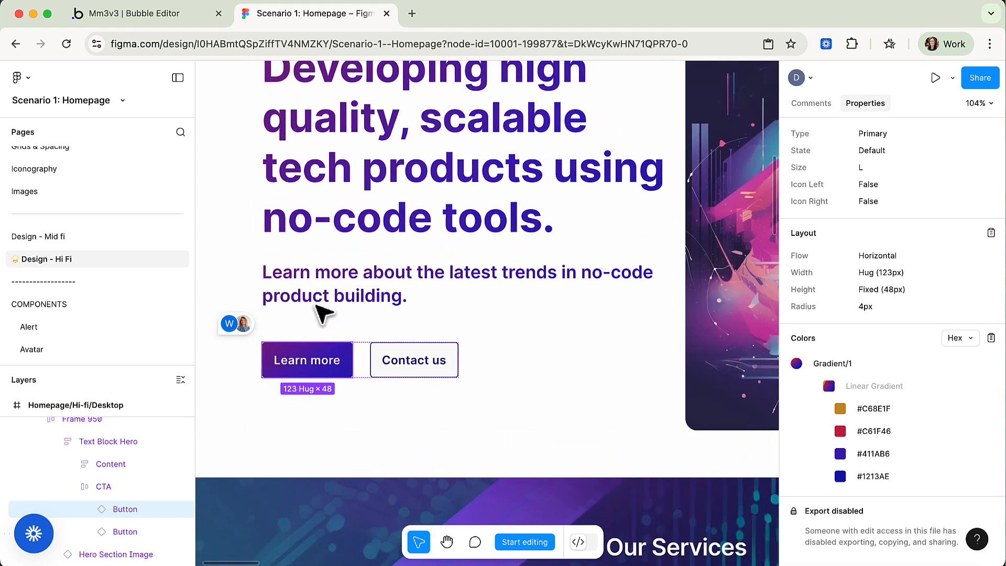
scroll(83, 235, up, 3)
scroll(83, 230, down, 7)
scroll(82, 228, down, 2)
Bring up the Buttons page showing Primary, Secondary and Tertiary variants in Default, Hover and Disabled states.
click(43, 183)
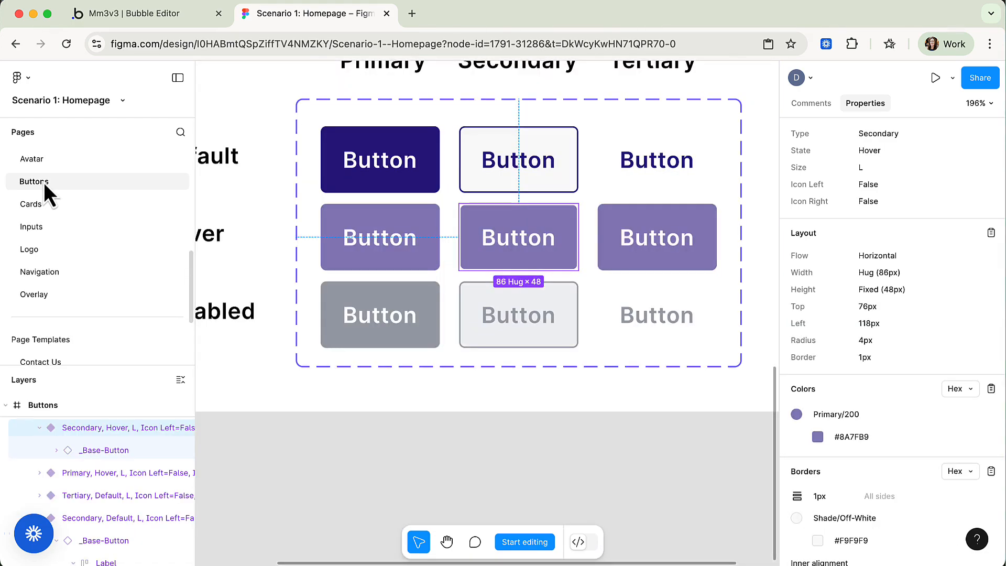
scroll(299, 214, down, 5)
scroll(304, 220, down, 6)
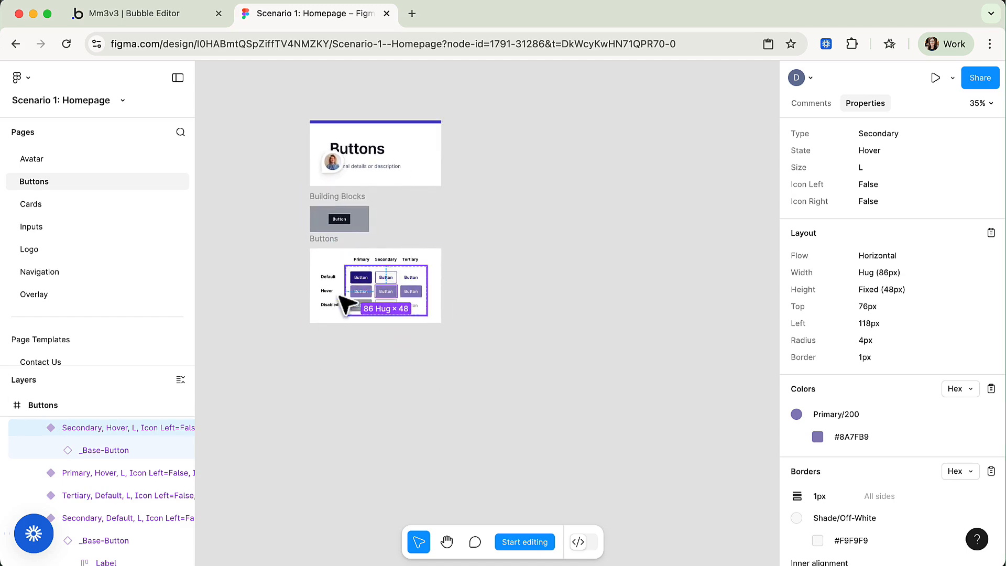
scroll(364, 275, up, 10)
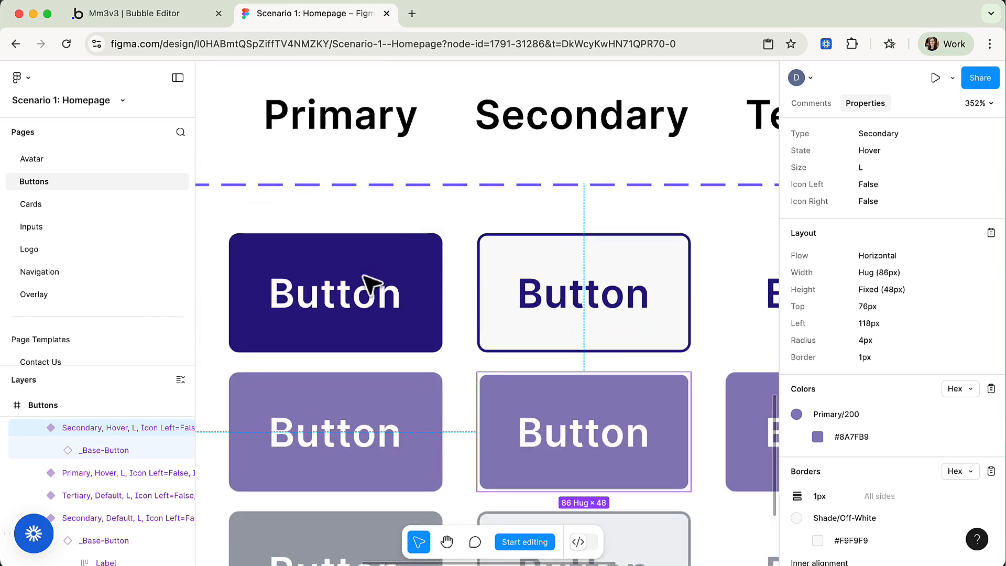
Check the Primary button's hover interaction (smart animate, ease out, 200ms), then return to Bubble.
click(366, 279)
double_click(366, 302)
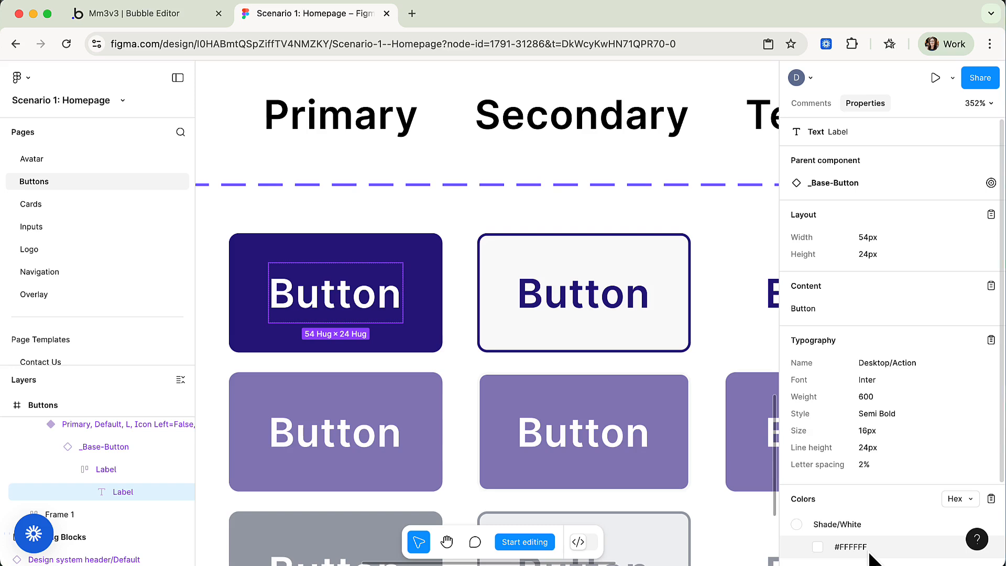
click(433, 330)
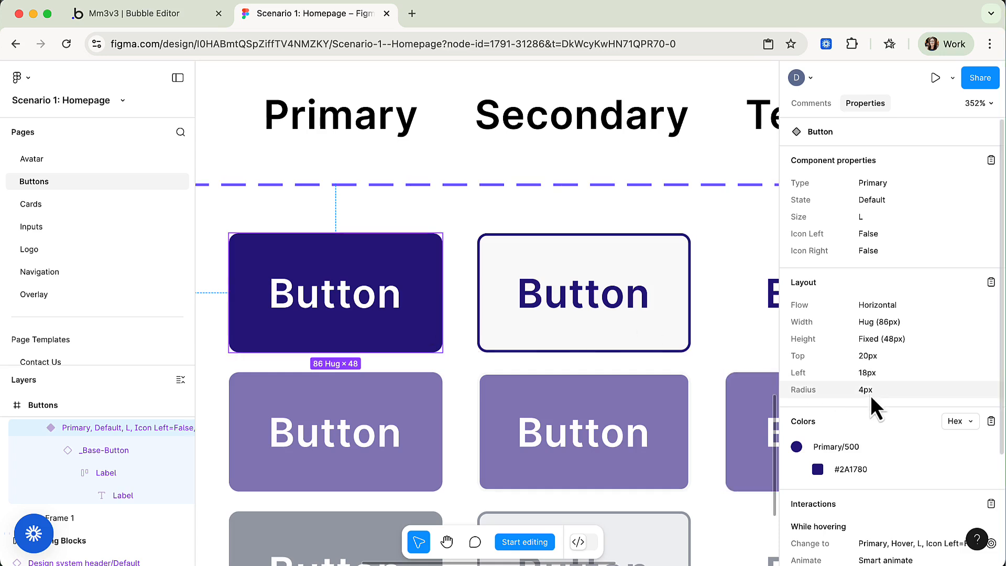
scroll(869, 397, down, 3)
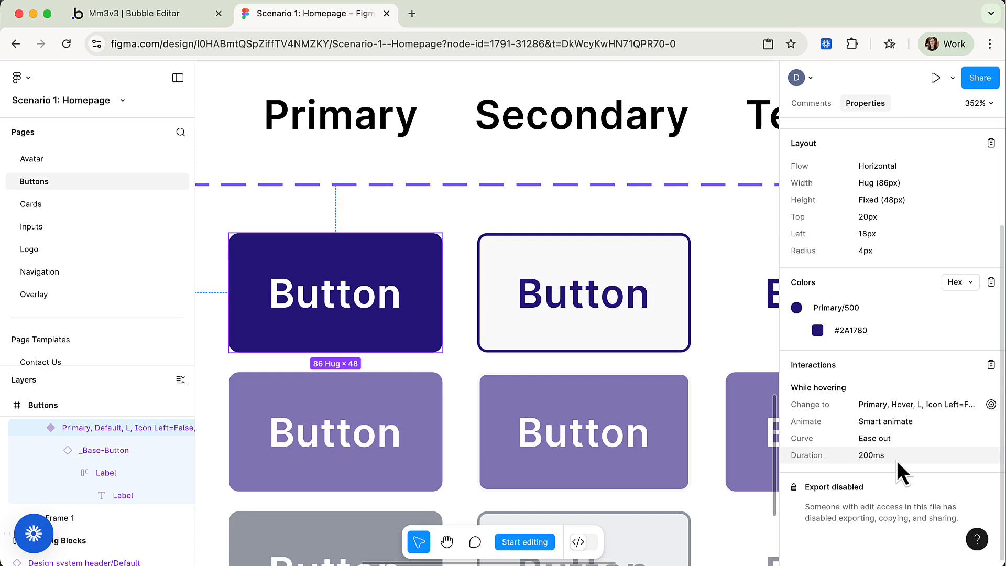
click(162, 14)
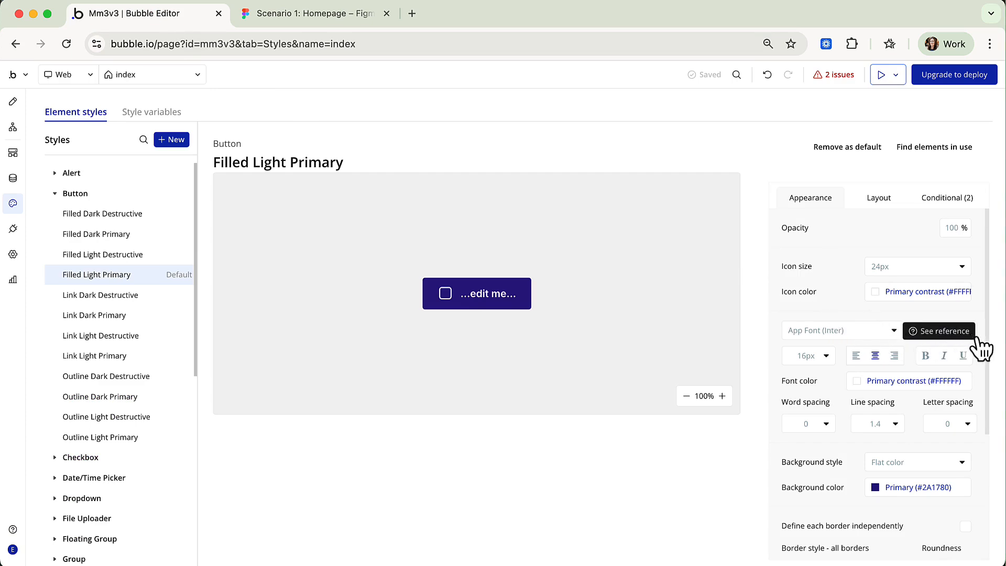
Keep font weight 600 and set line spacing 1.5 and letter spacing 0.32.
click(958, 331)
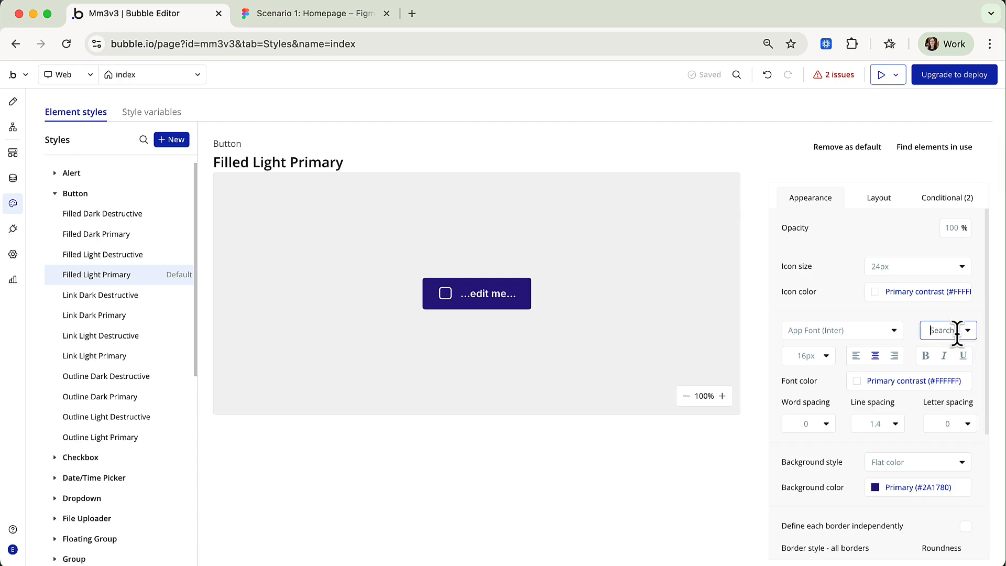
click(905, 321)
click(891, 425)
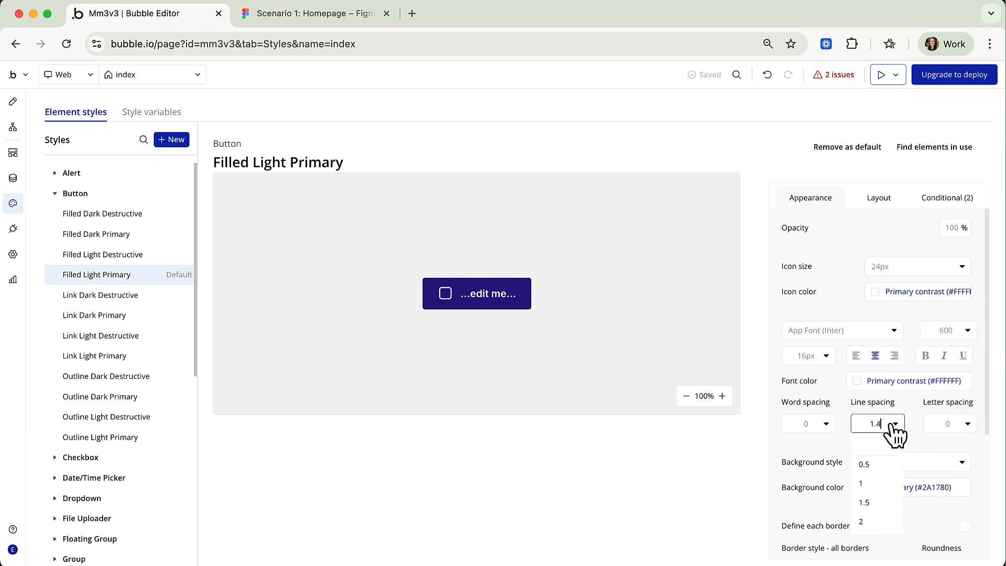
click(865, 503)
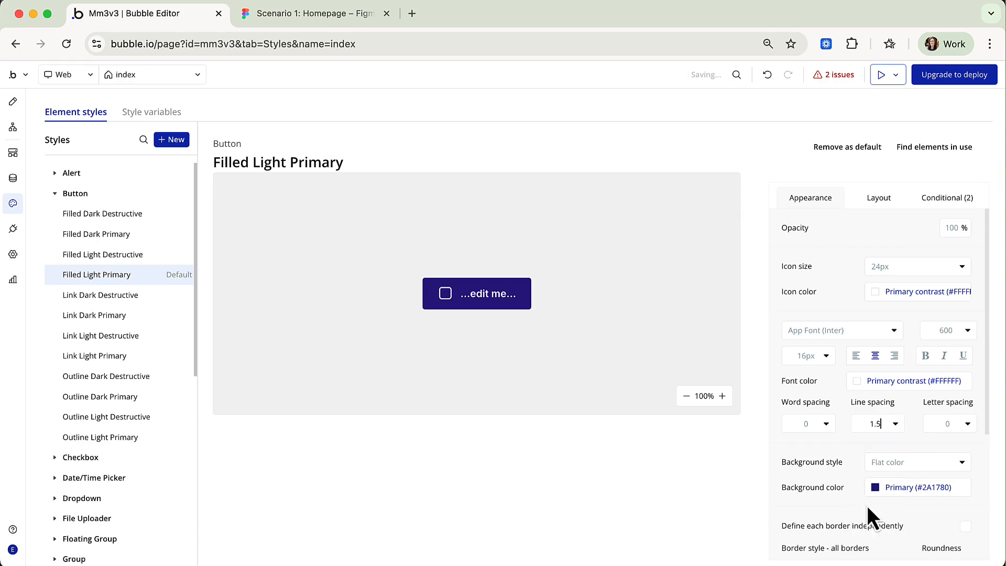
click(955, 423)
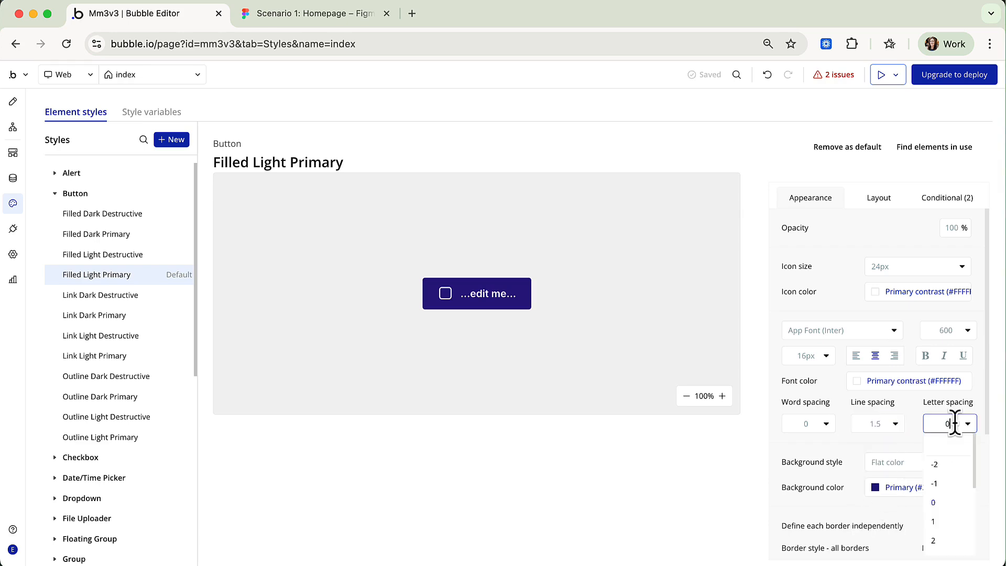
text(.32)
key(Return)
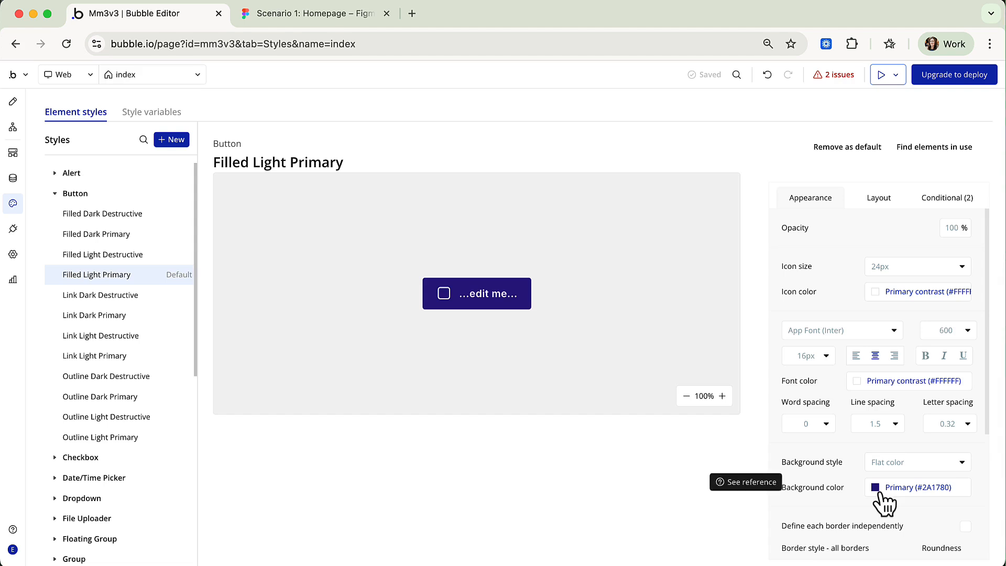
scroll(884, 503, down, 5)
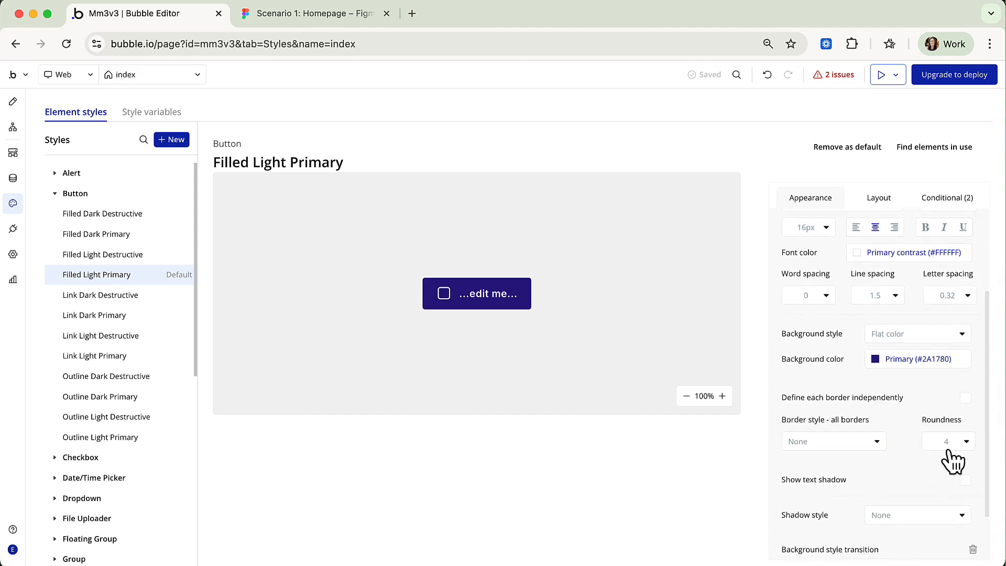
scroll(953, 461, down, 3)
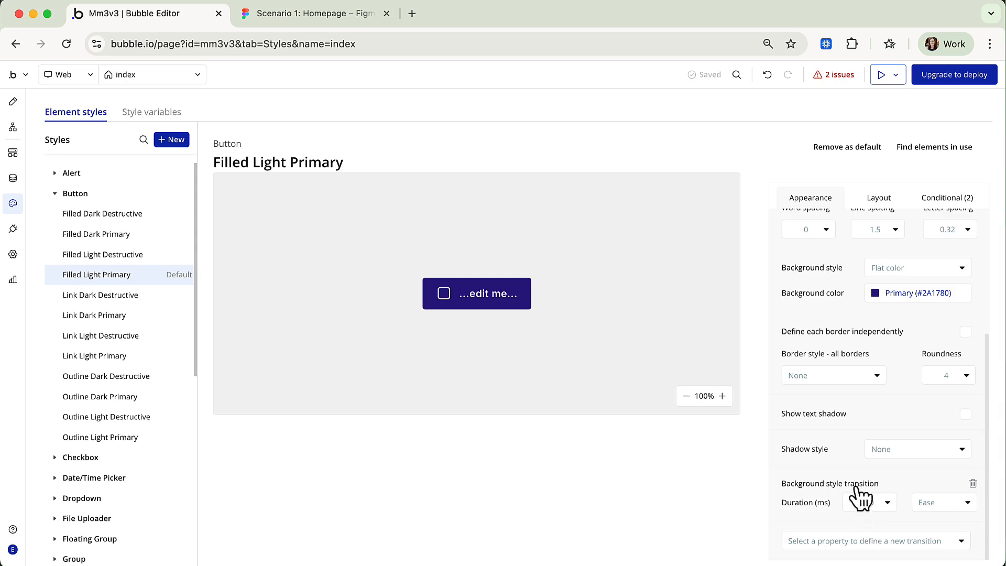
click(341, 16)
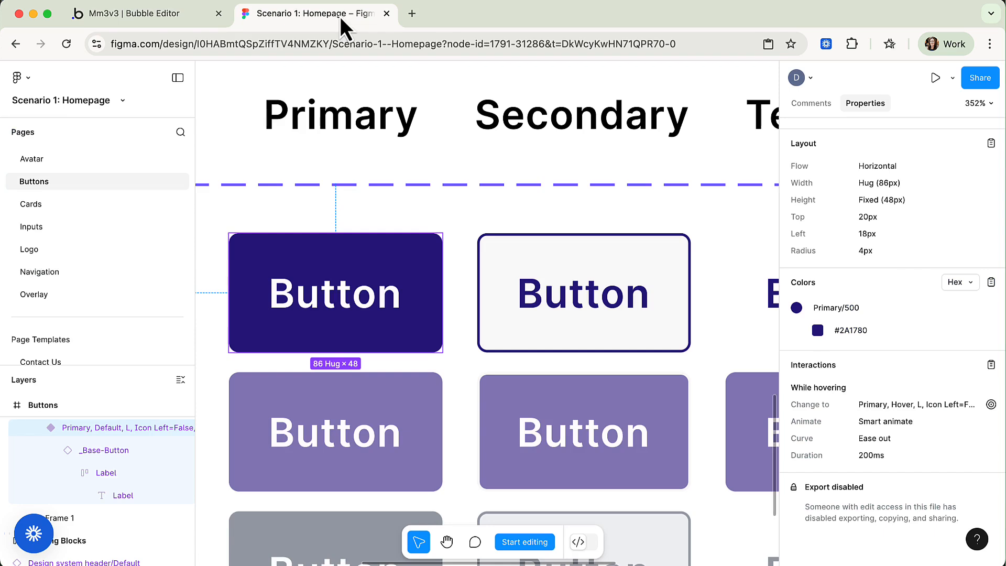
double_click(401, 299)
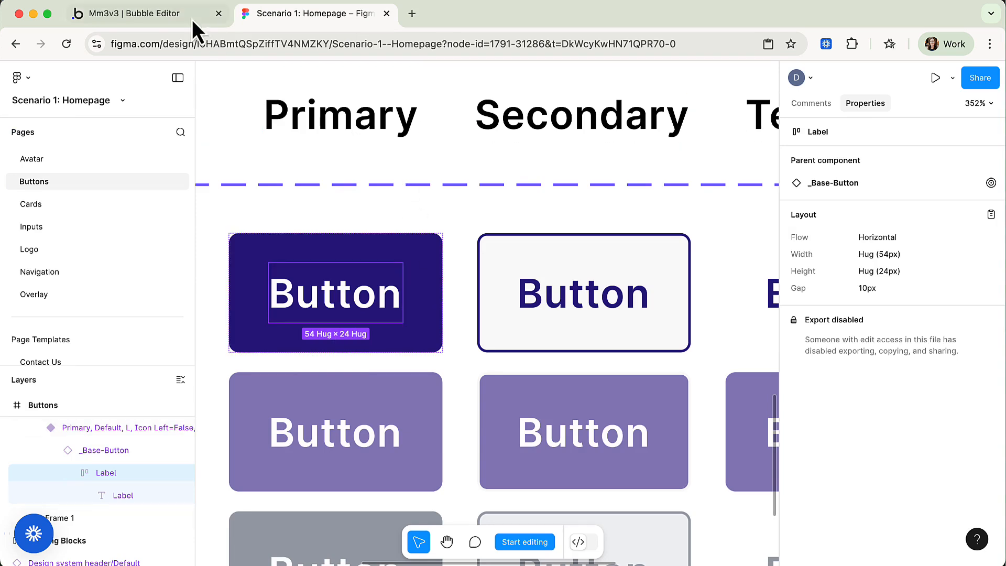
click(173, 15)
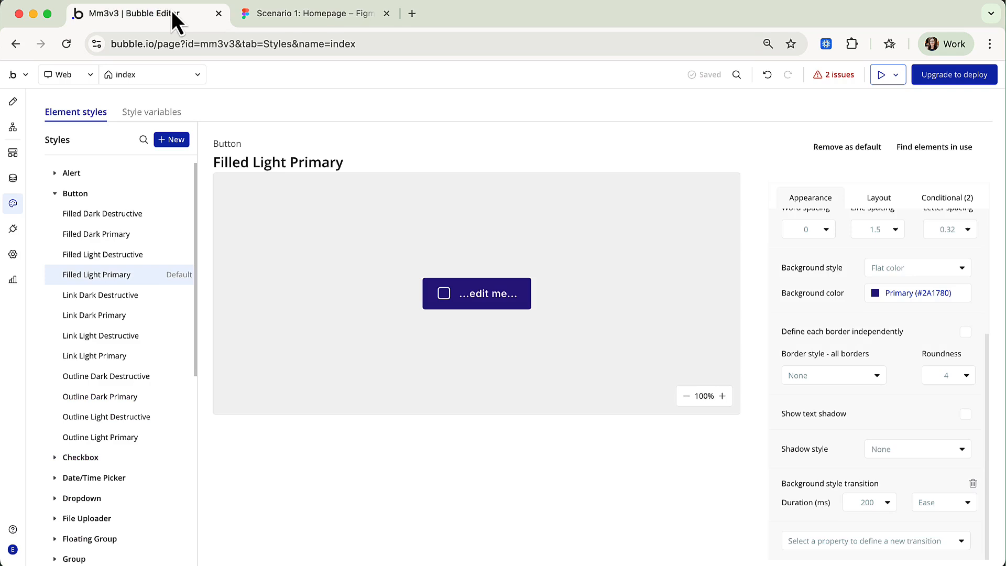
Set padding to 12 px top/bottom and 16 px left/right, then show the two conditional rules.
click(886, 196)
click(794, 297)
text(12)
key(Tab)
text(12)
key(Tab)
text(16)
key(Tab)
text(16)
key(Return)
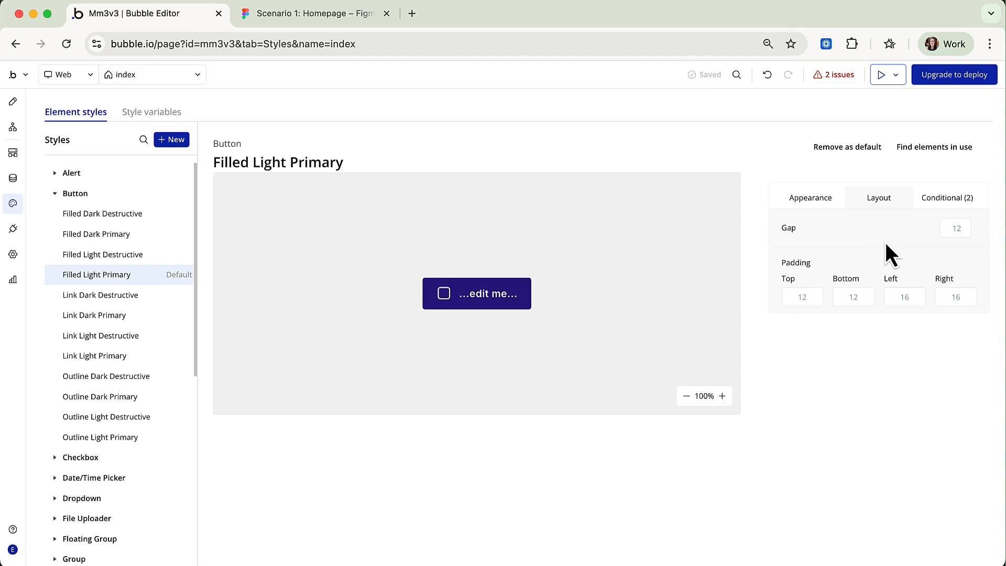
click(941, 208)
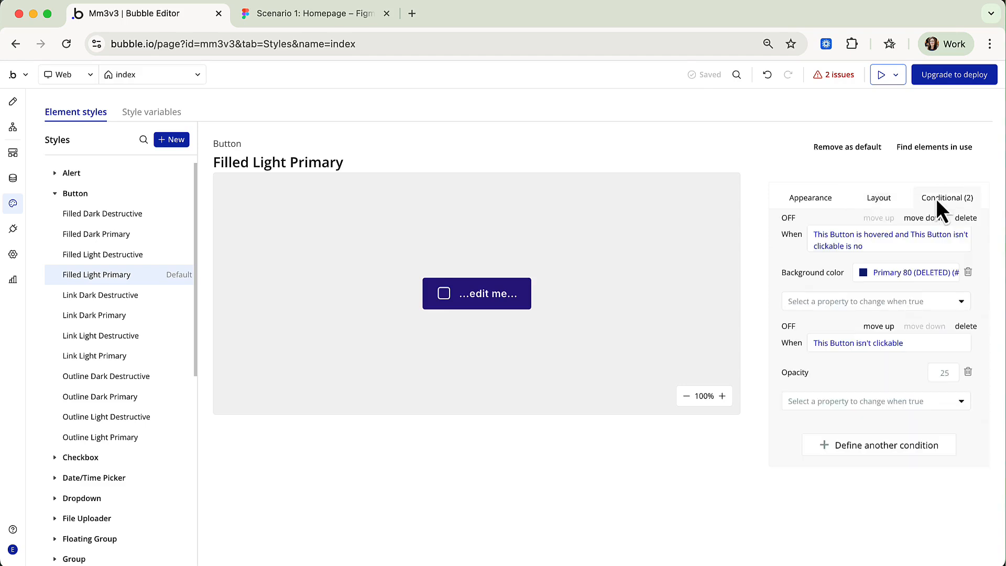
click(320, 15)
scroll(407, 360, down, 5)
scroll(407, 361, down, 5)
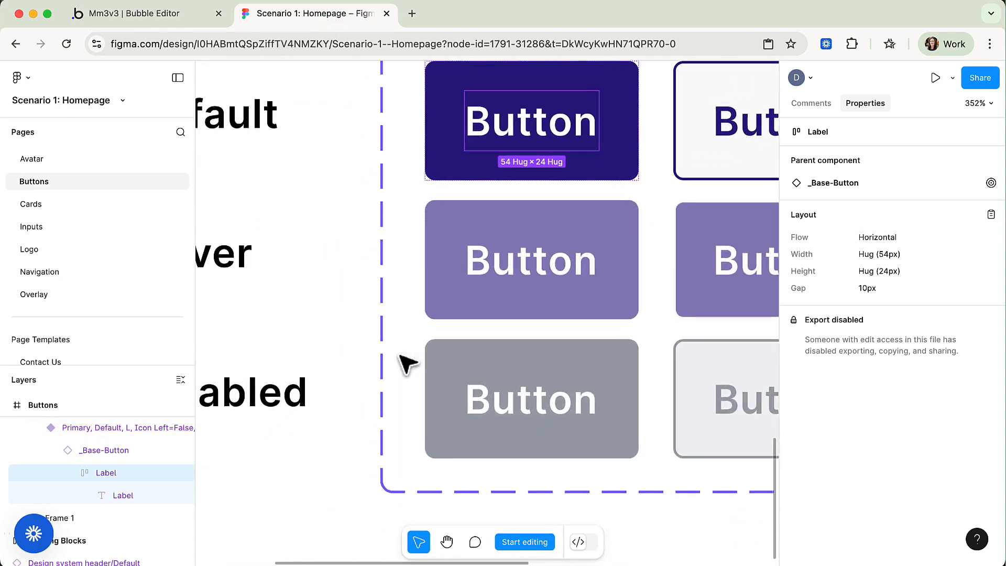
double_click(523, 311)
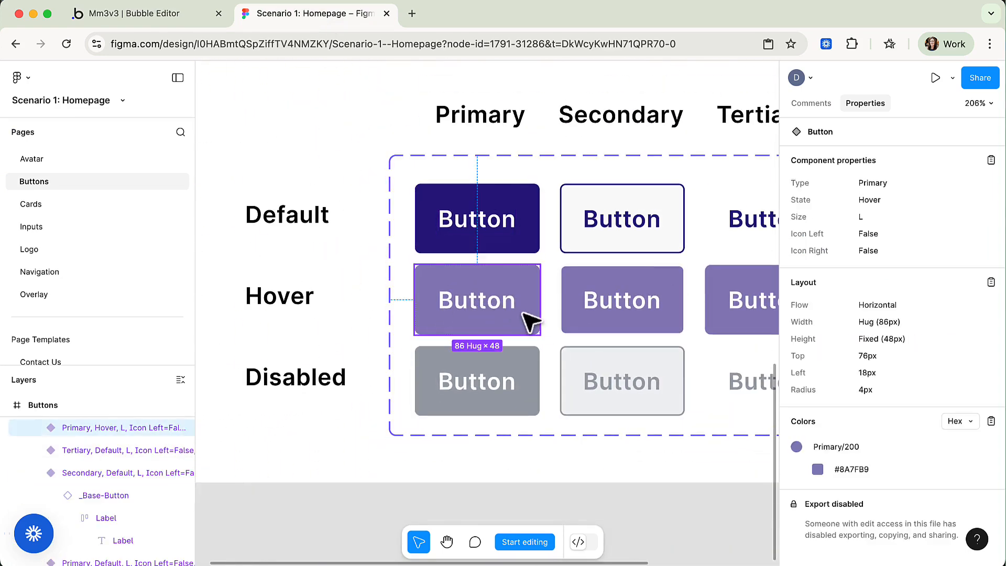
click(524, 310)
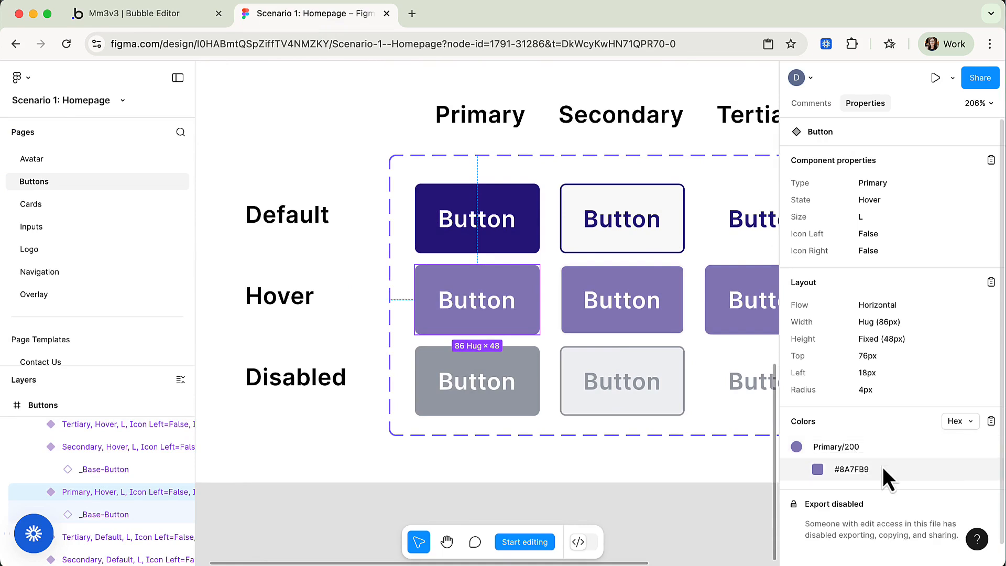
click(526, 379)
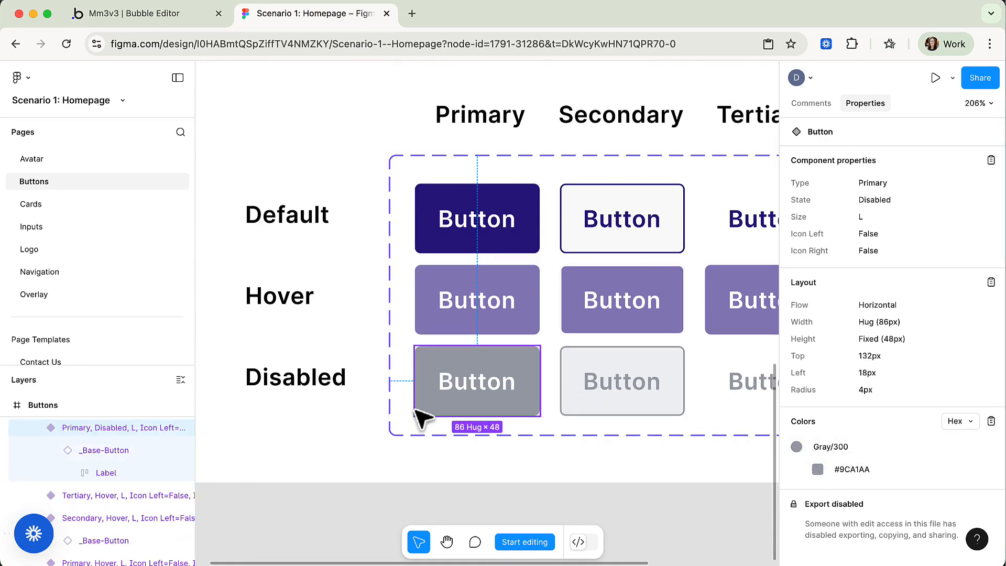
click(146, 17)
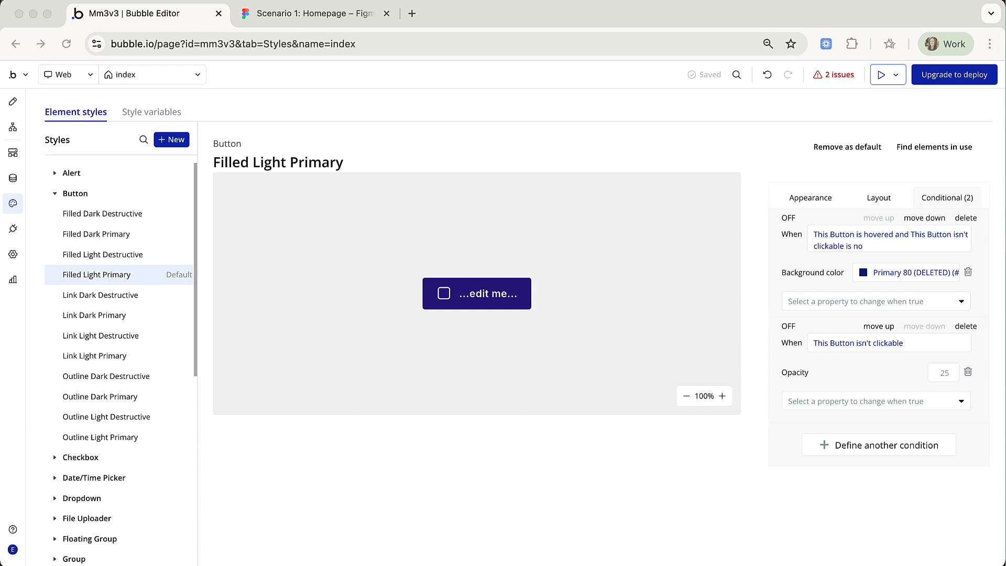
Change the hover condition's background colour to Primary 20.
click(862, 273)
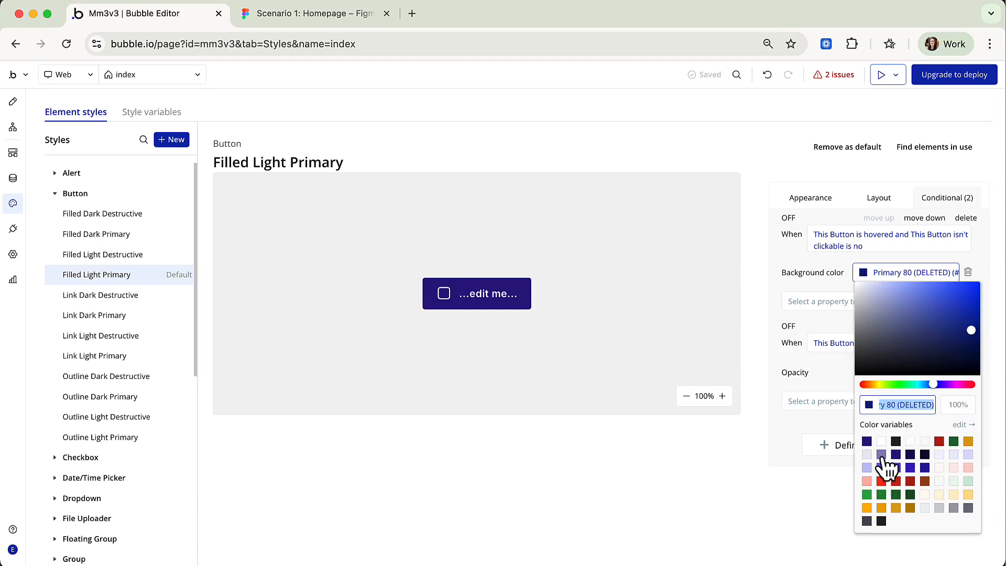
click(881, 455)
click(832, 329)
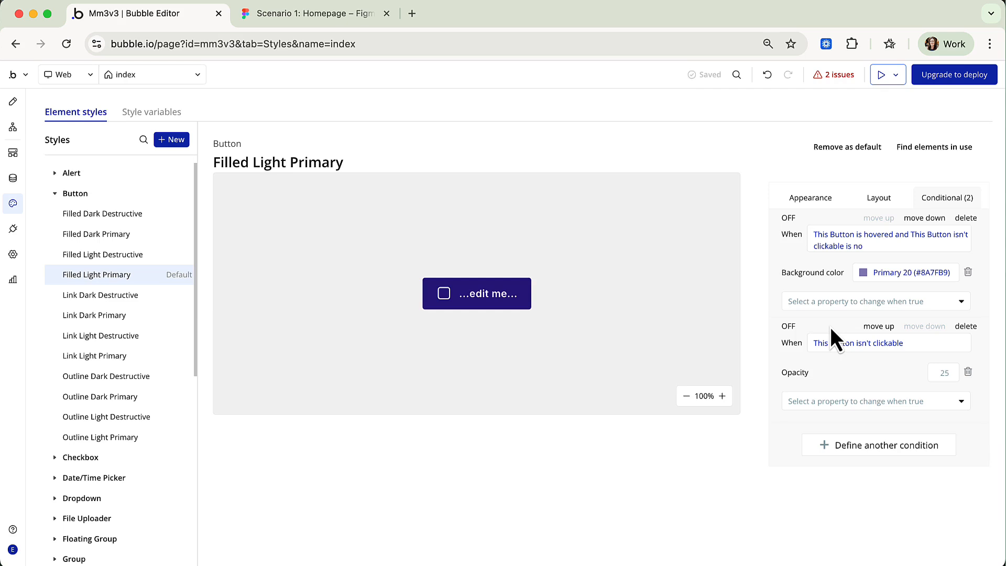
Replace the disabled condition's opacity with a Gray 30 background colour.
click(969, 371)
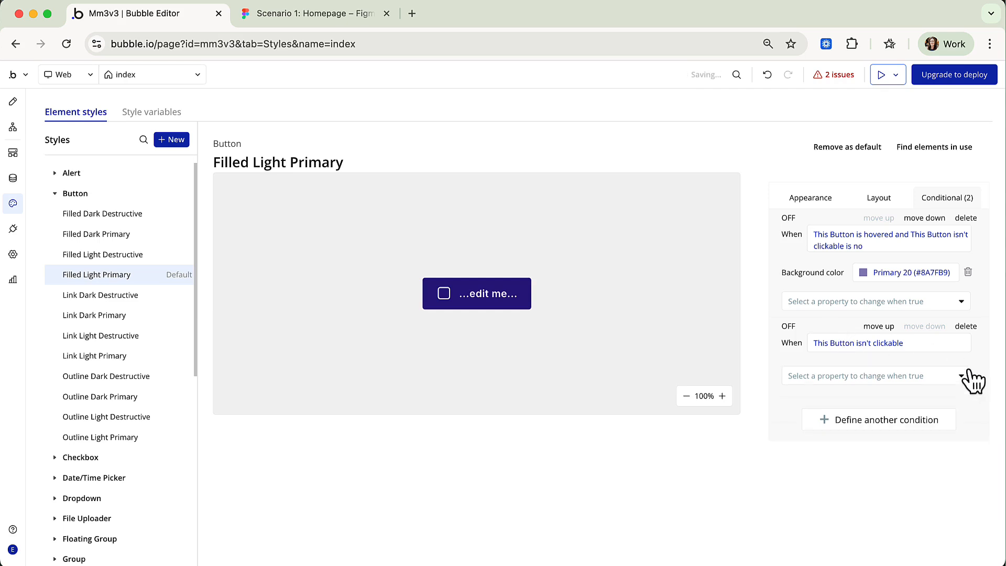
click(842, 376)
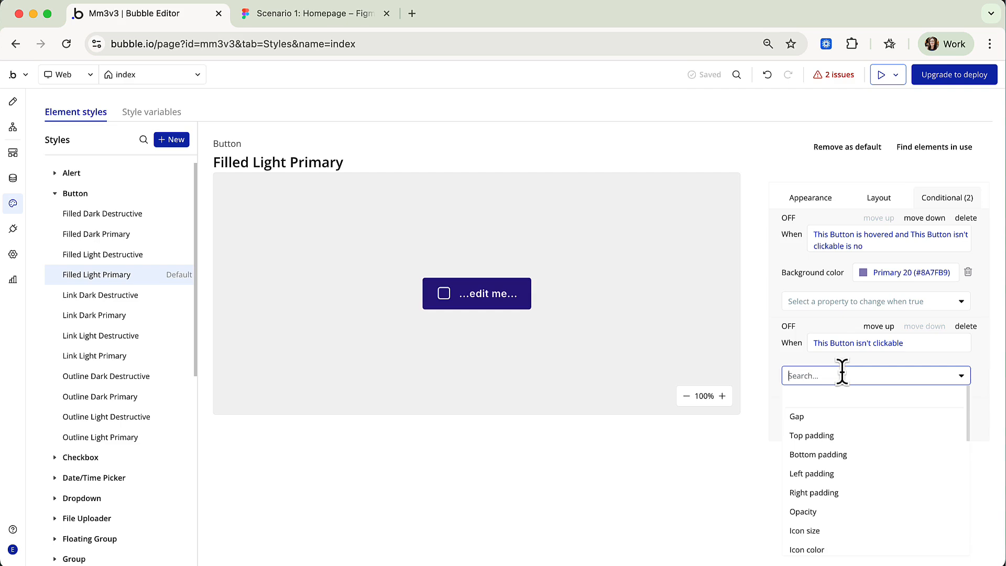
text(back)
click(849, 435)
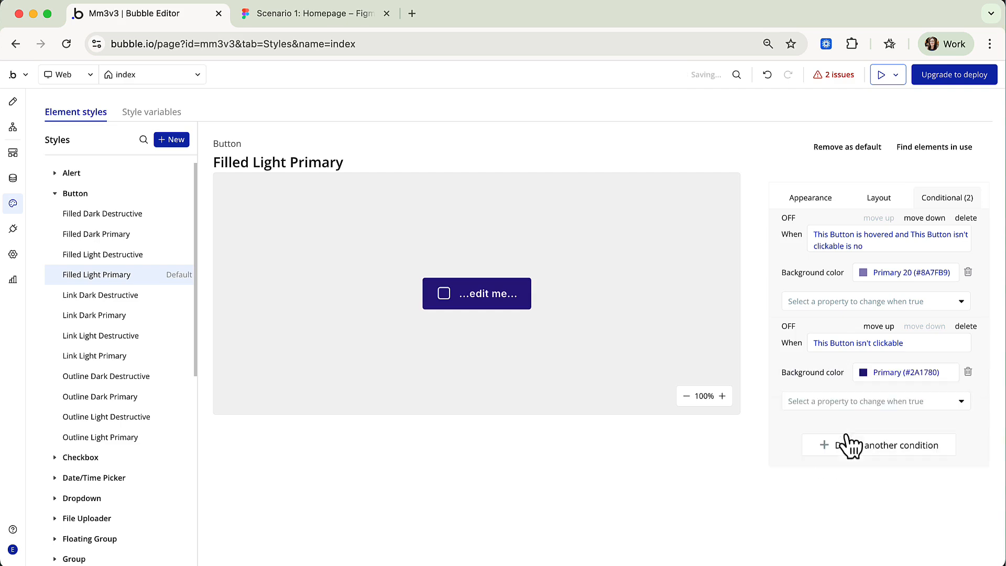
click(863, 372)
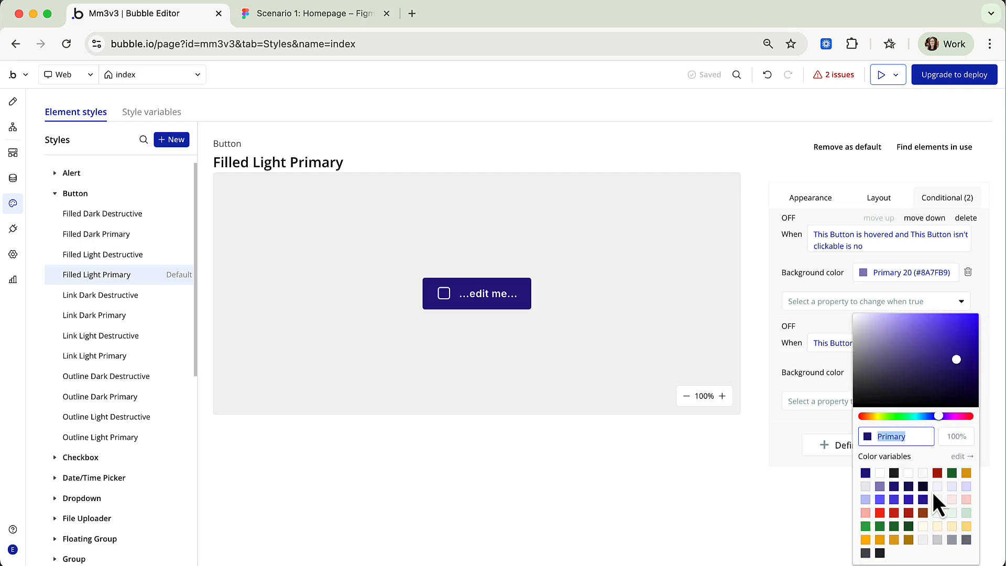
click(952, 540)
click(794, 427)
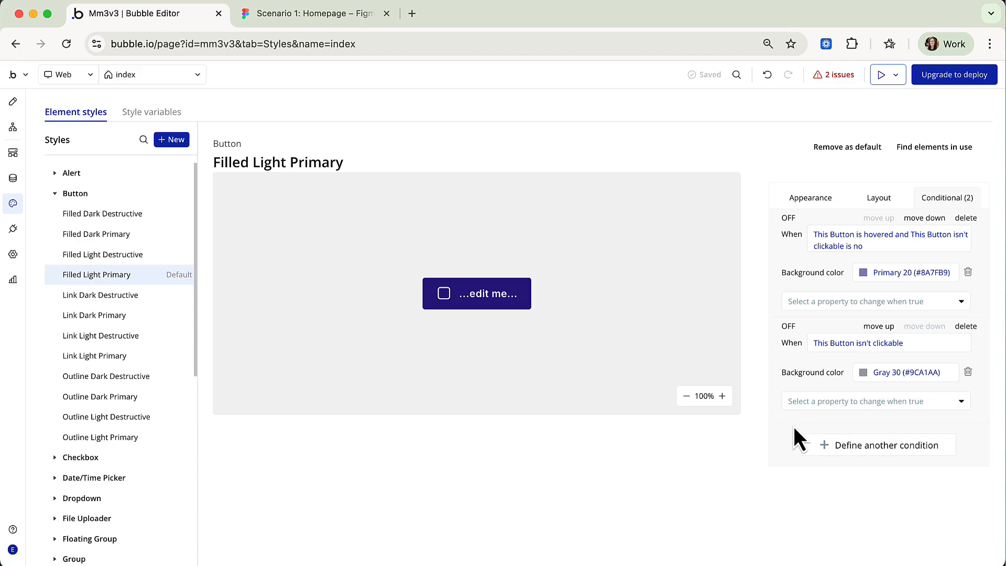
Reapply plain Filled Light Primary to the Learn More button and launch the debug preview.
click(13, 100)
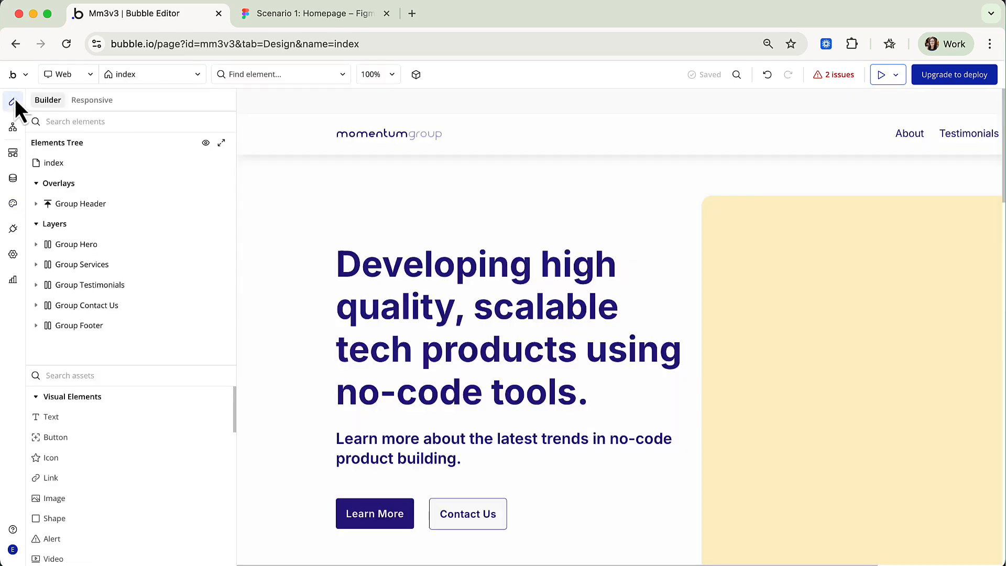
click(398, 514)
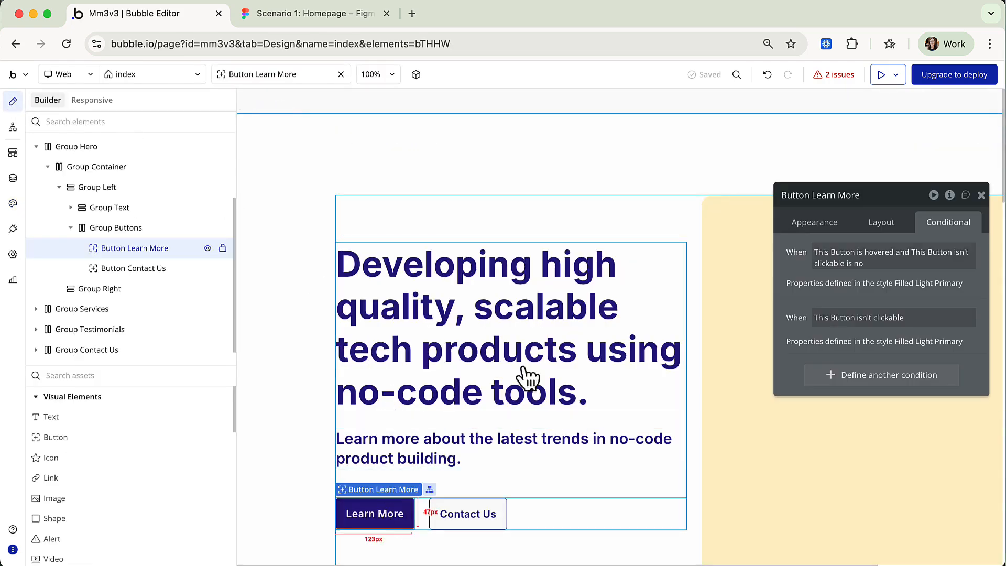
click(814, 223)
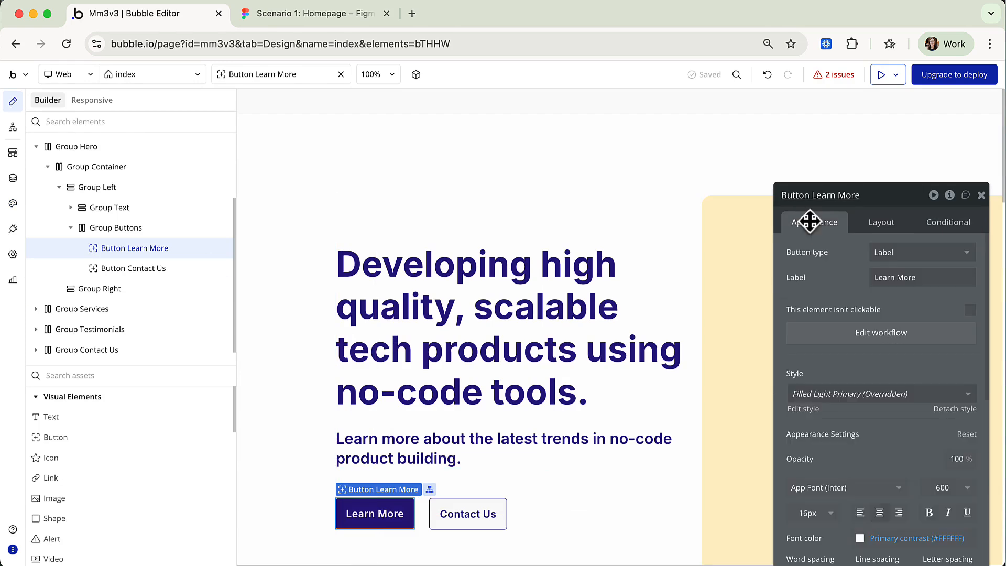
click(883, 397)
click(849, 493)
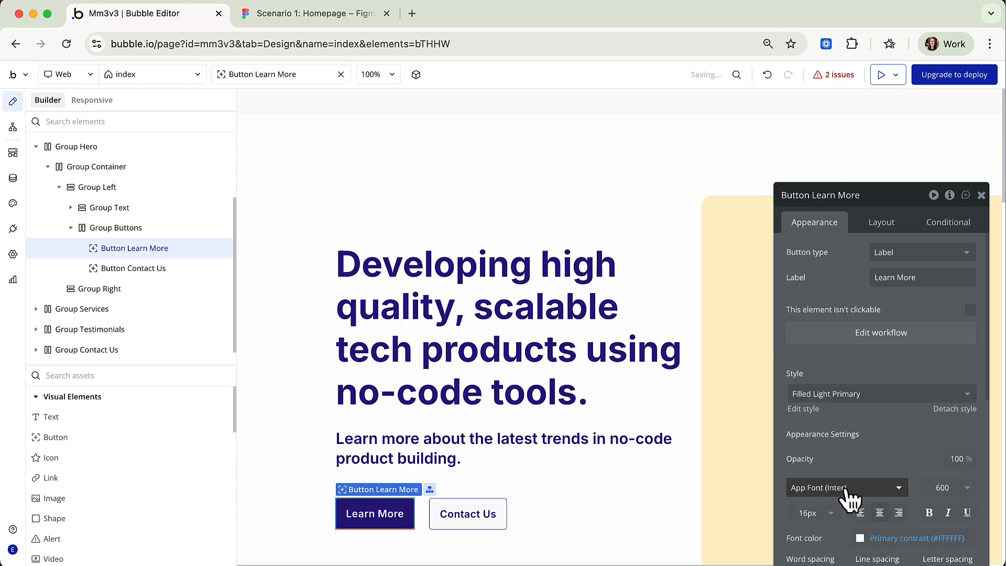
click(882, 75)
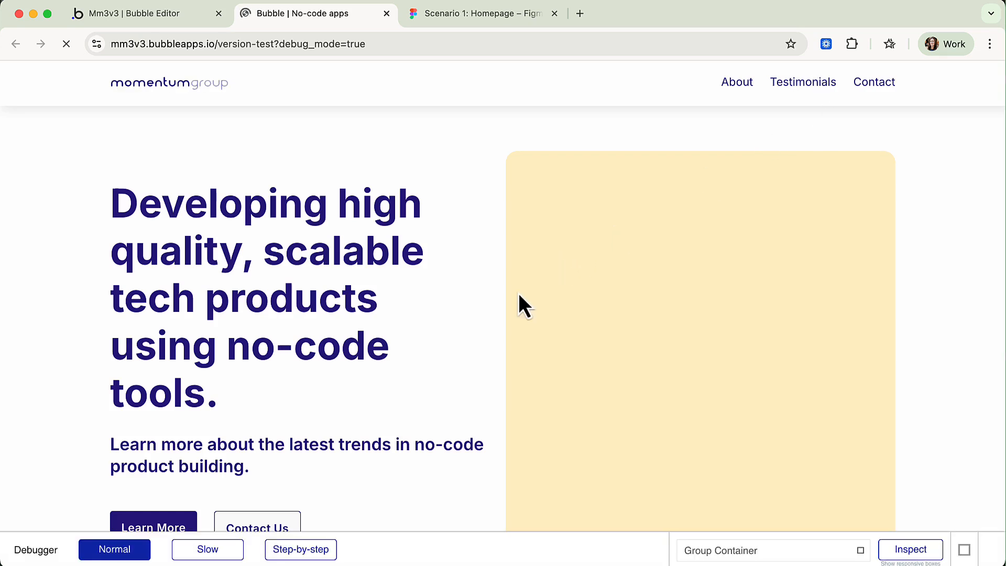
Check the Learn More button's hover shade in the preview and return to the editor.
scroll(421, 380, down, 2)
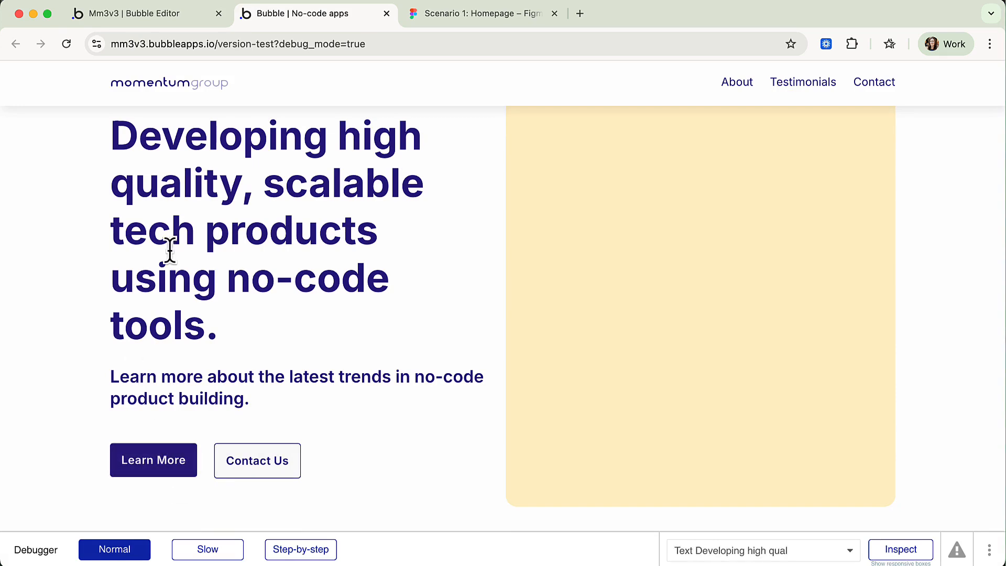
click(171, 17)
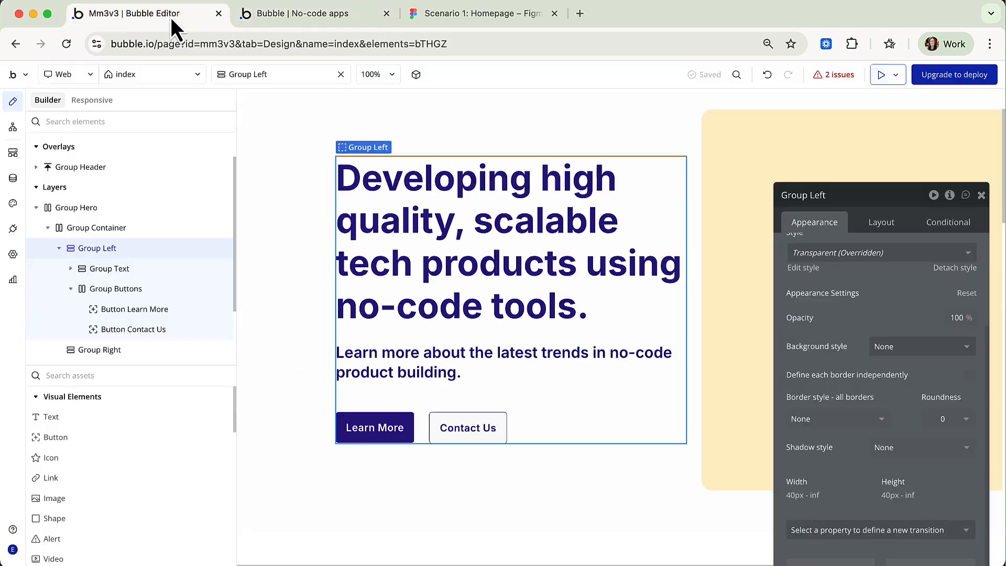
Copy and paste the Filled Light Primary style to duplicate it.
click(13, 204)
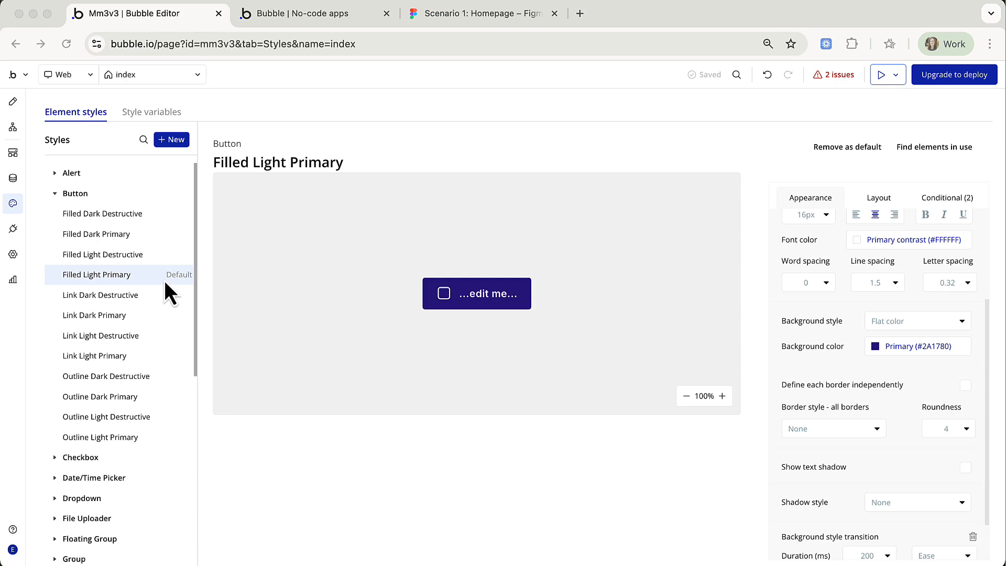
click(185, 275)
click(199, 297)
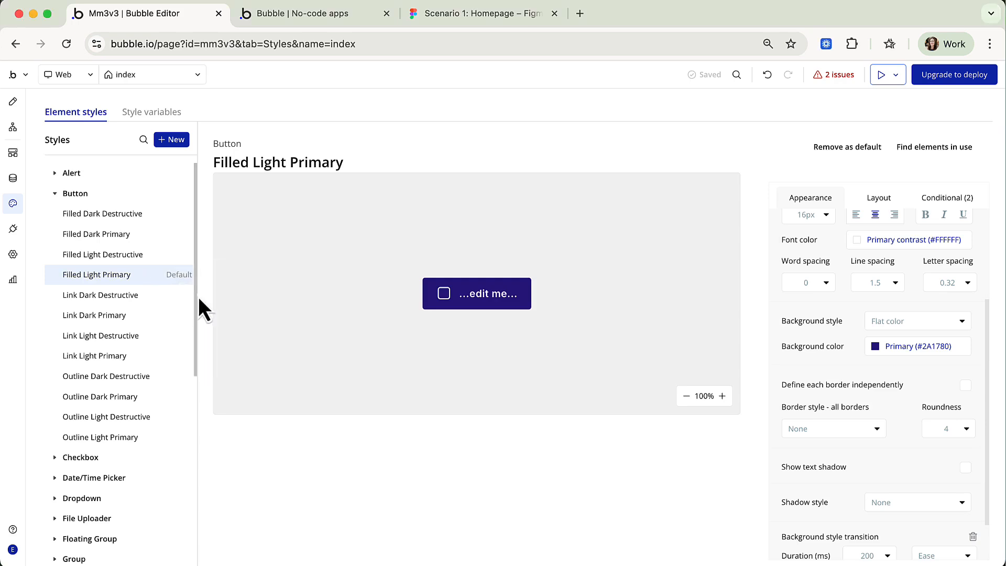
right_click(166, 278)
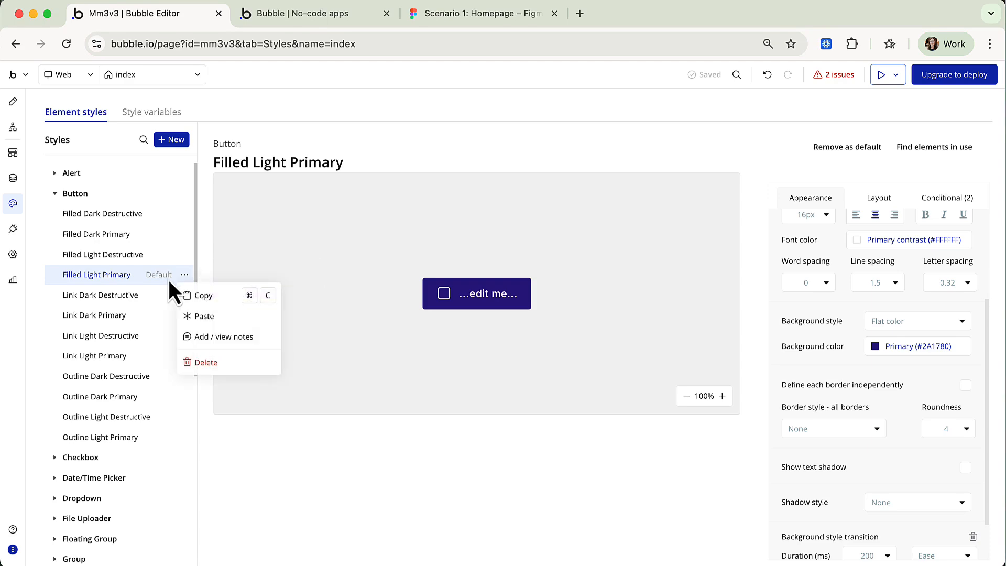
click(204, 316)
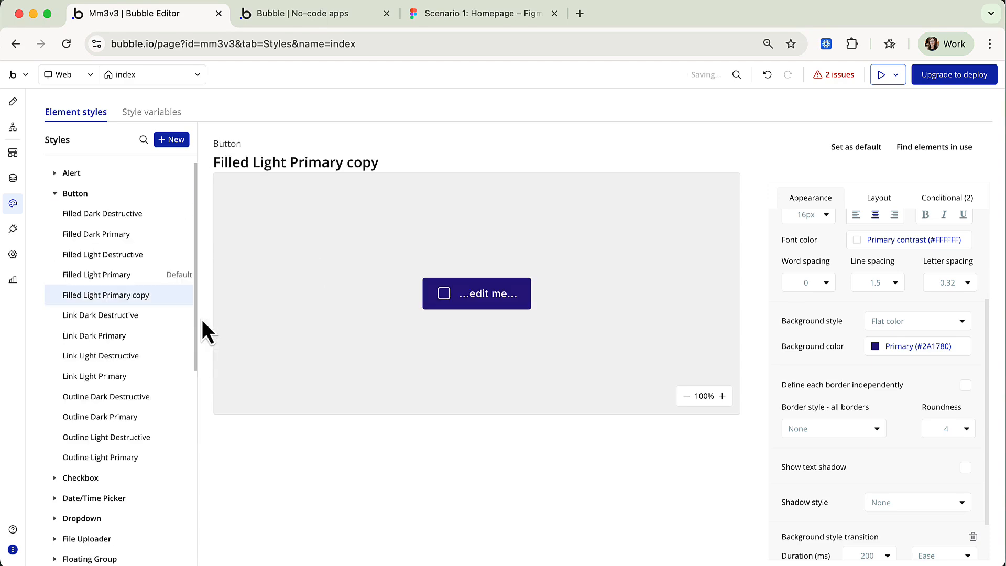
Rename the duplicated style to 'Secondary Button'.
click(320, 164)
click(382, 166)
drag(382, 166, 258, 166)
text(S)
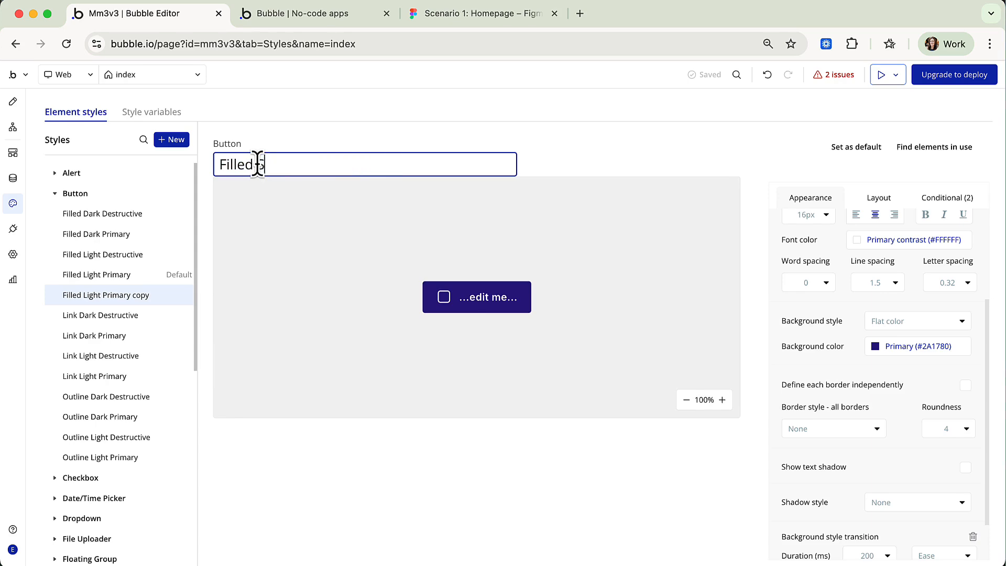
text(econdary)
drag(257, 164, 196, 170)
key(BackSpace)
text(Button)
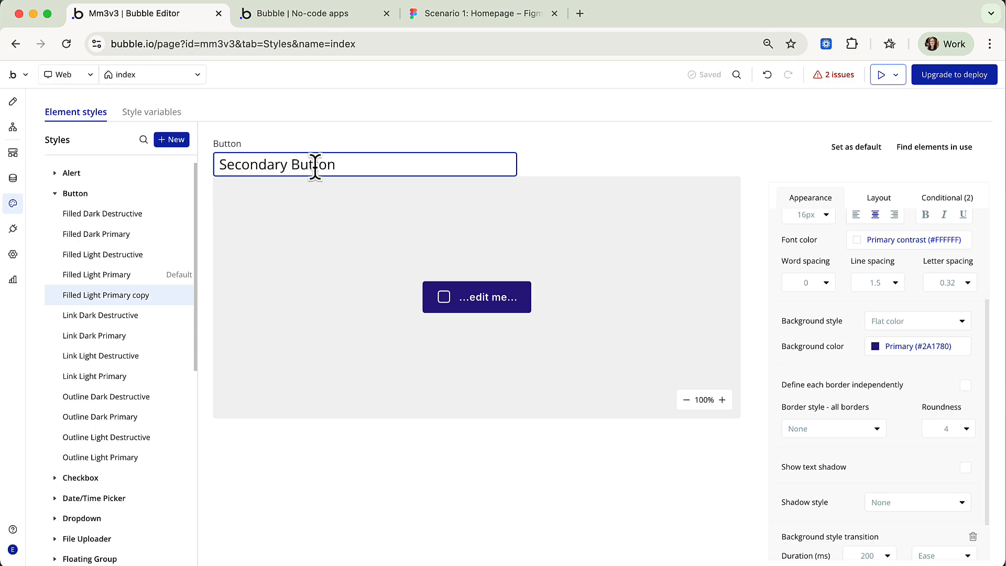
key(Return)
click(475, 13)
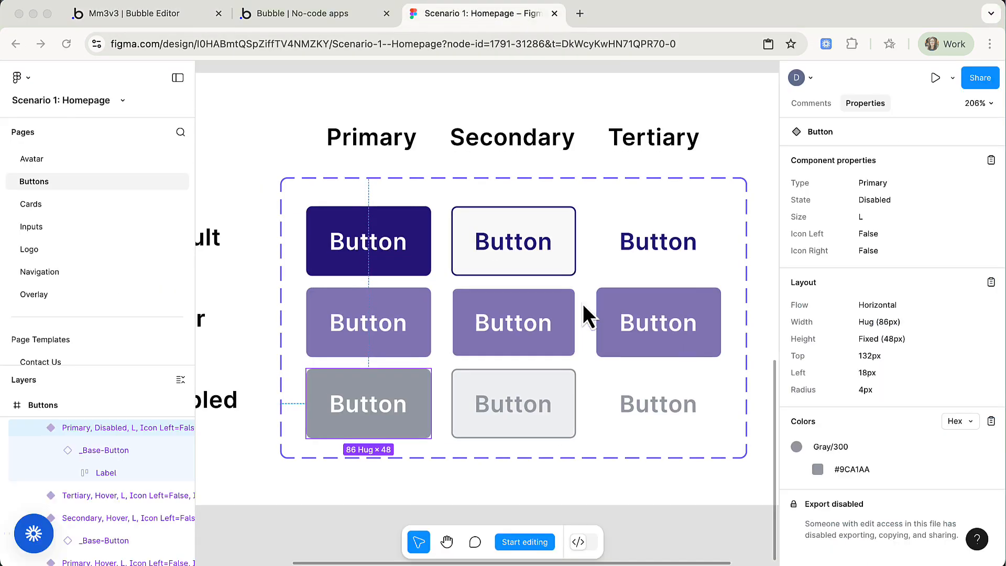
Inspect the Secondary default button's label typography and base layer.
click(569, 246)
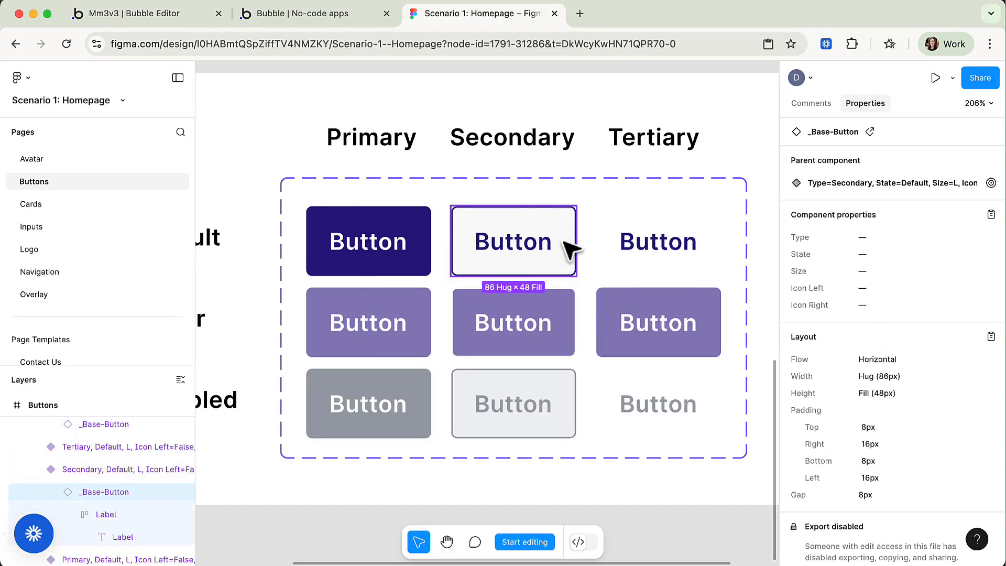
click(542, 244)
click(542, 244)
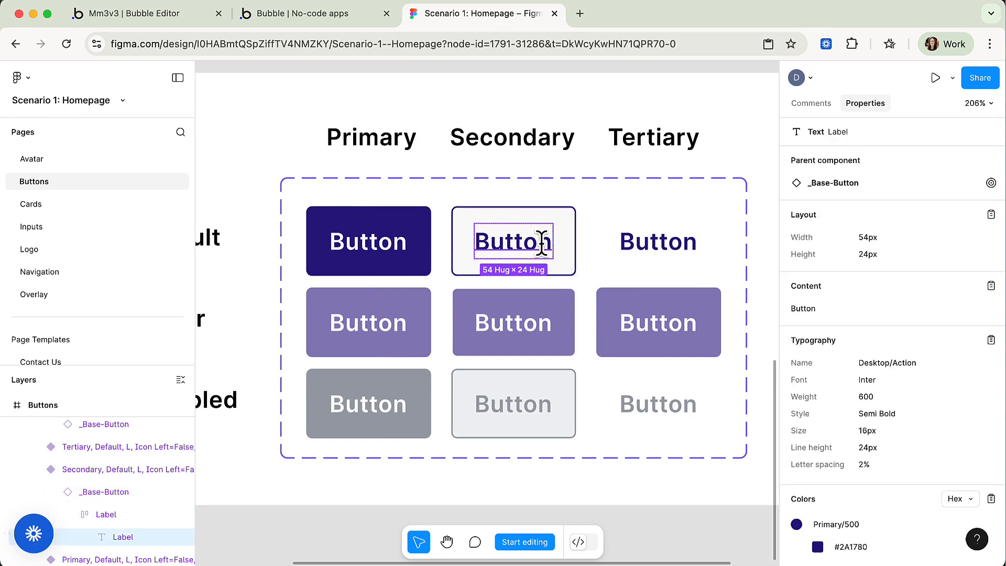
scroll(897, 382, down, 3)
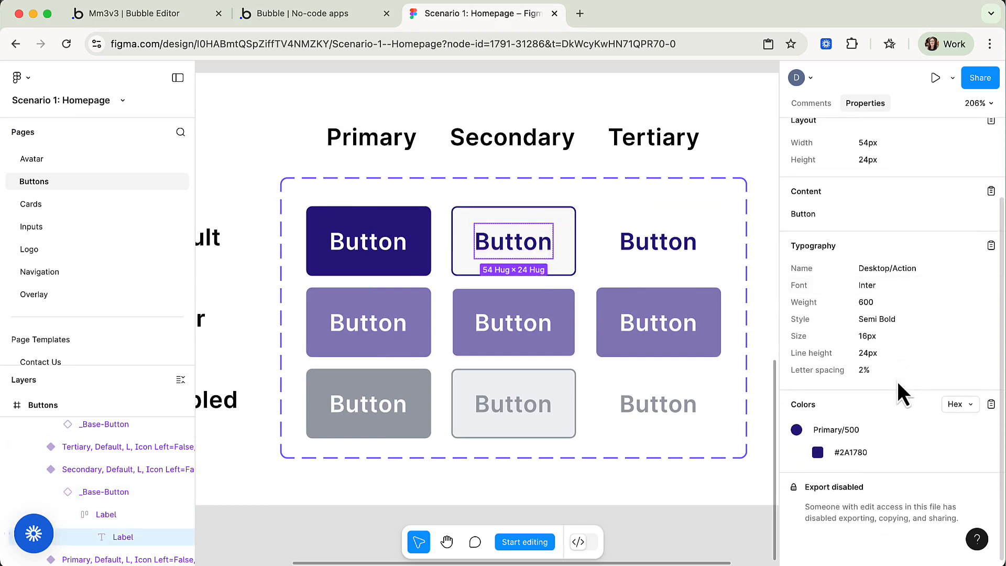
click(567, 274)
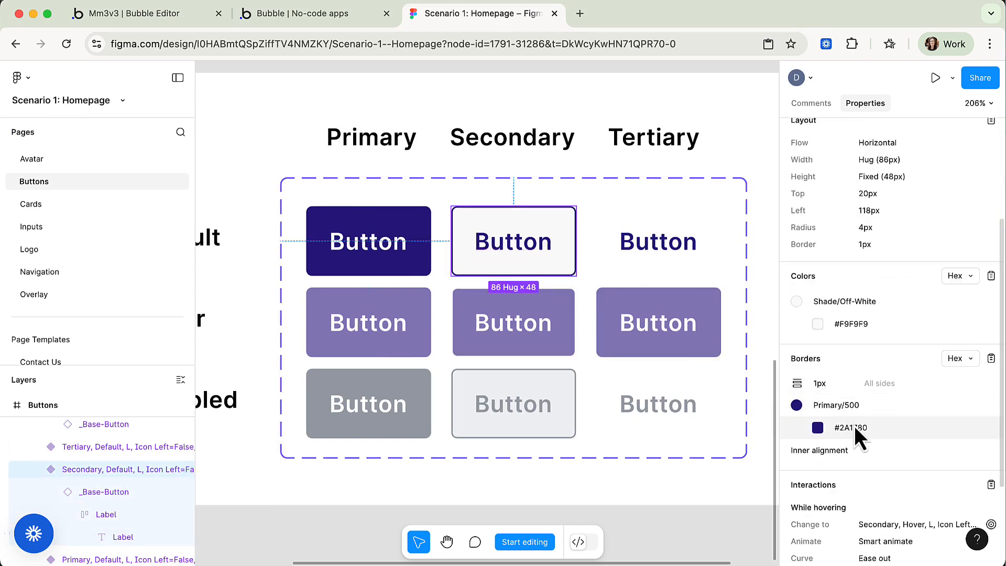
click(592, 261)
double_click(561, 261)
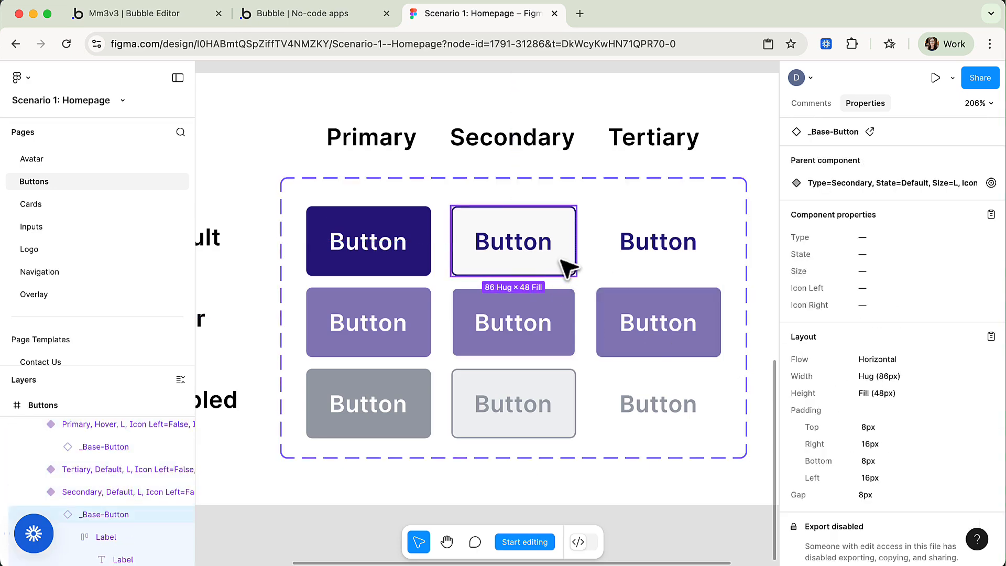
click(605, 260)
click(551, 257)
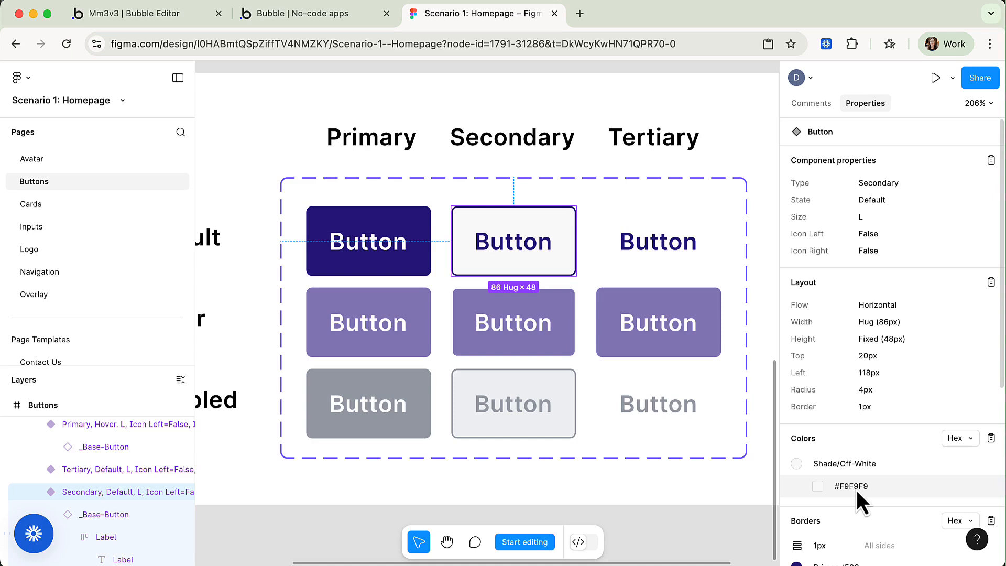
Inspect the Secondary hover and disabled variants, noting the Gray/300 (#9CA1AA) disabled label.
click(568, 313)
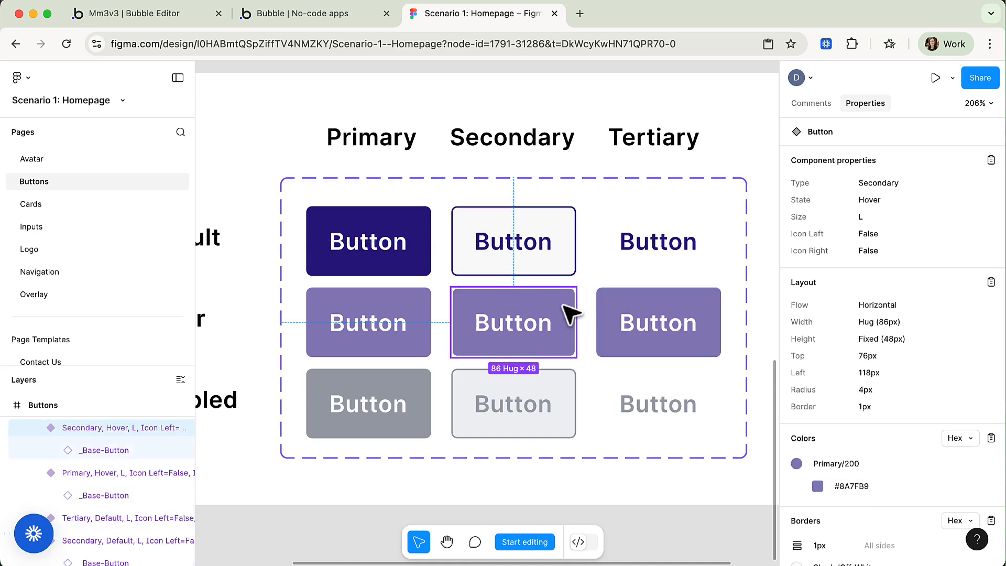
scroll(839, 471, down, 5)
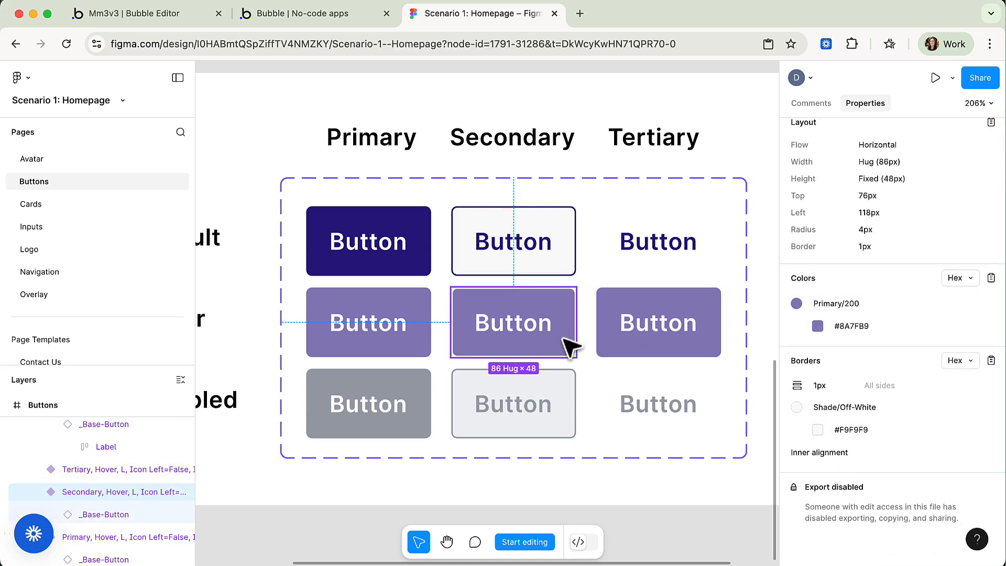
double_click(539, 333)
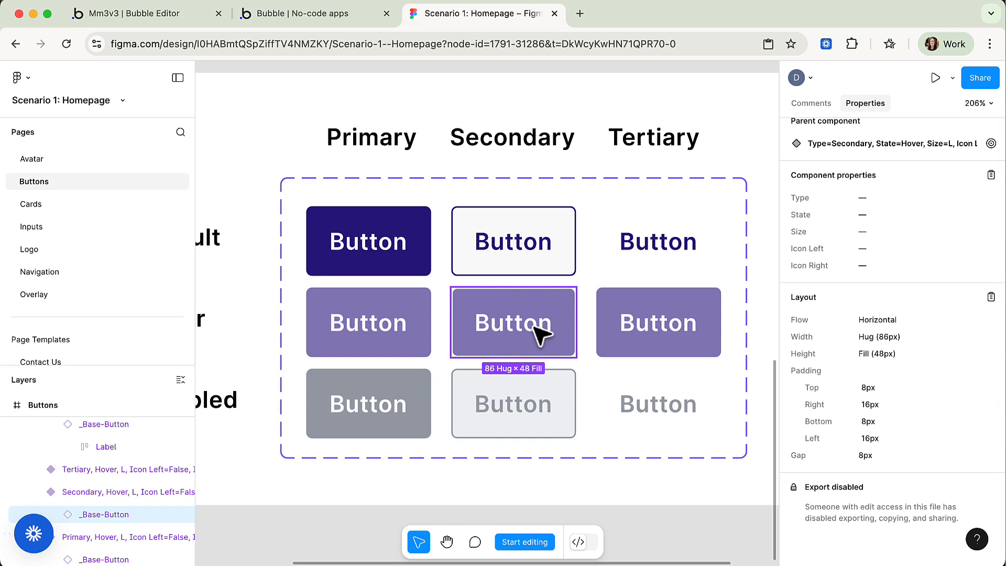
click(577, 414)
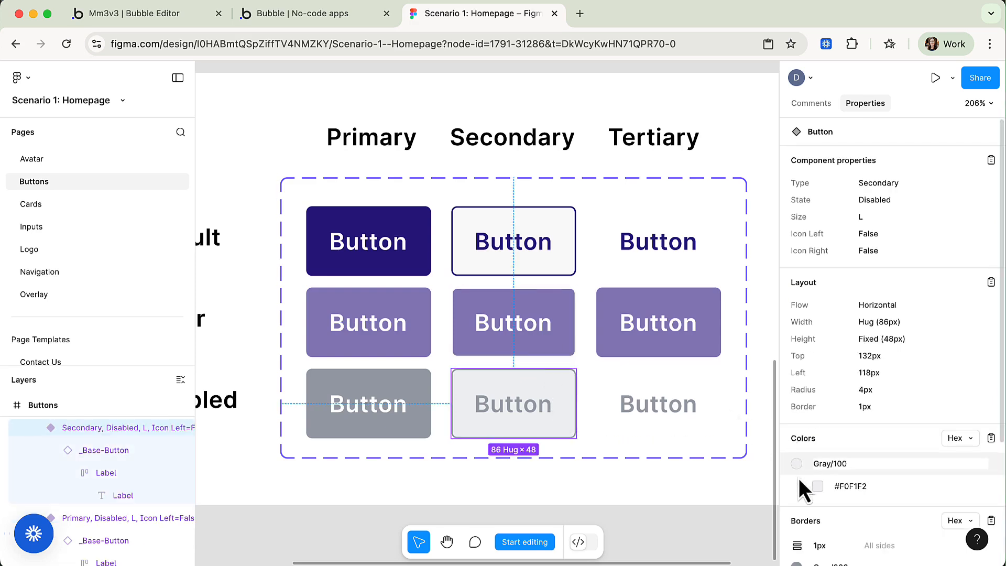
double_click(542, 412)
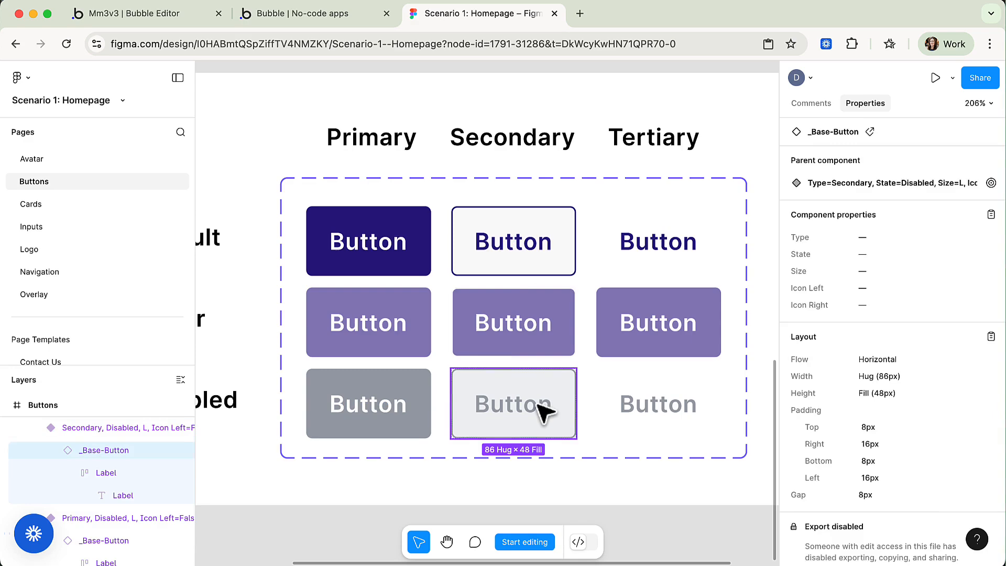
double_click(539, 406)
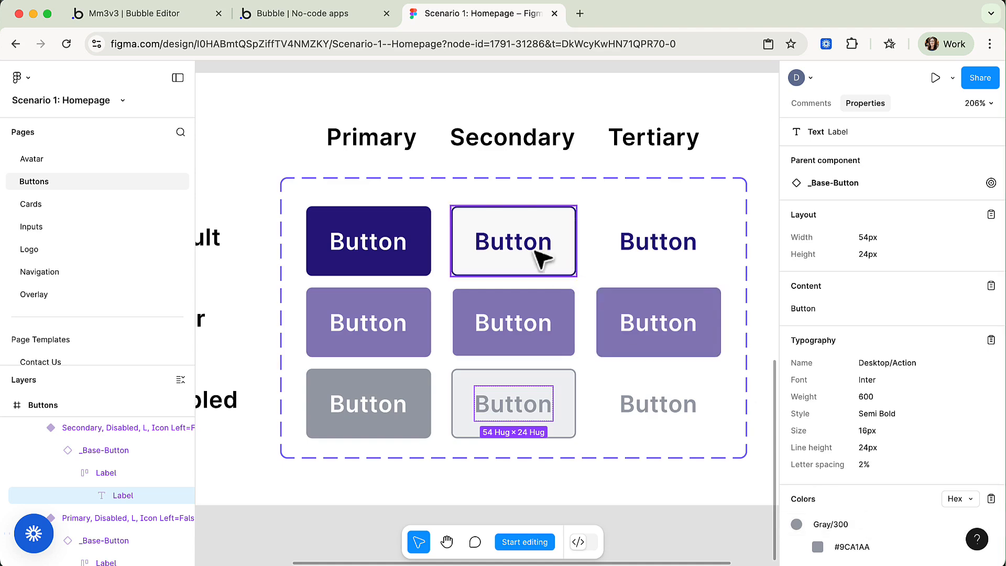
click(152, 14)
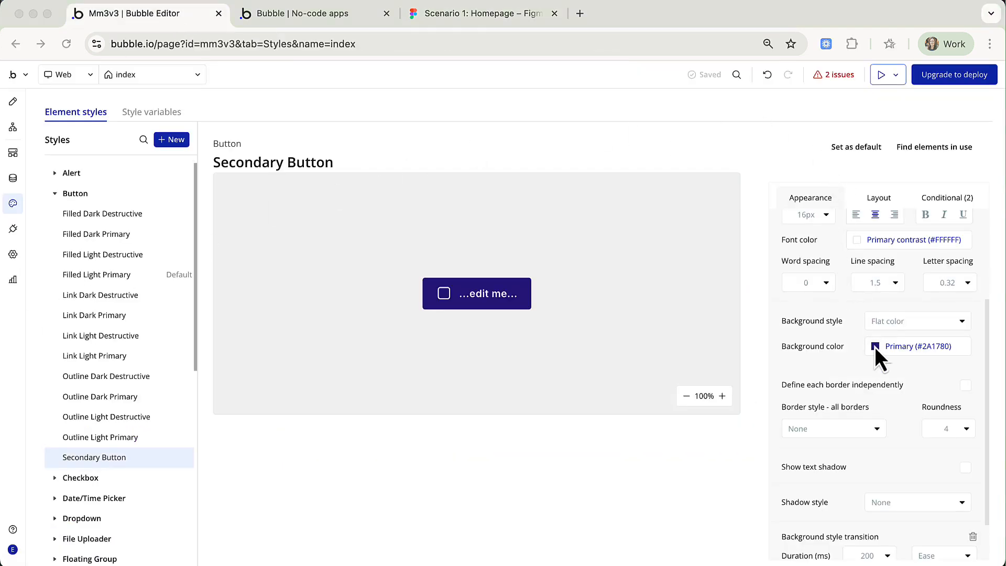
Make font and icon colours Primary and the background the Background (#F9F9F9) colour.
scroll(875, 347, up, 3)
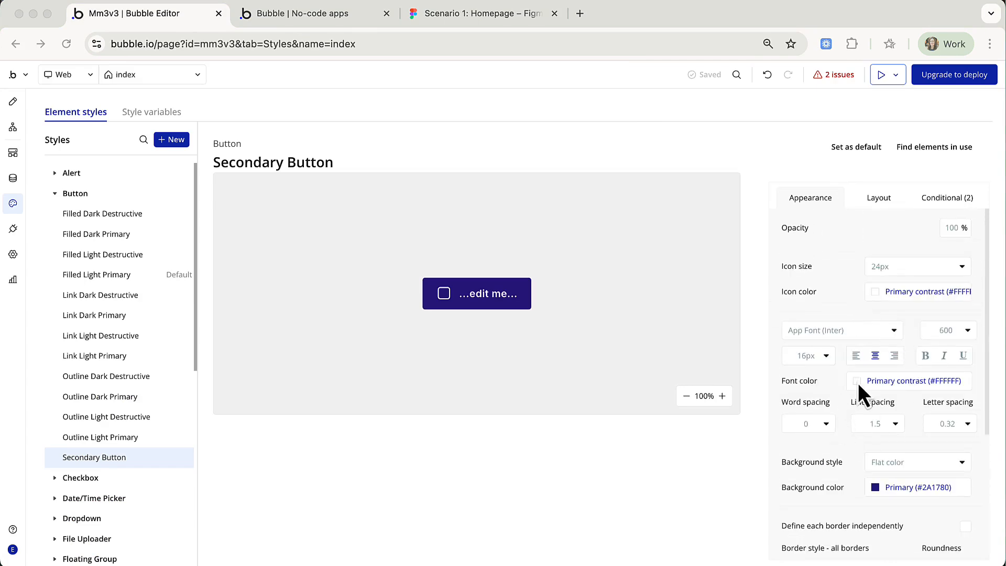
click(857, 382)
click(859, 473)
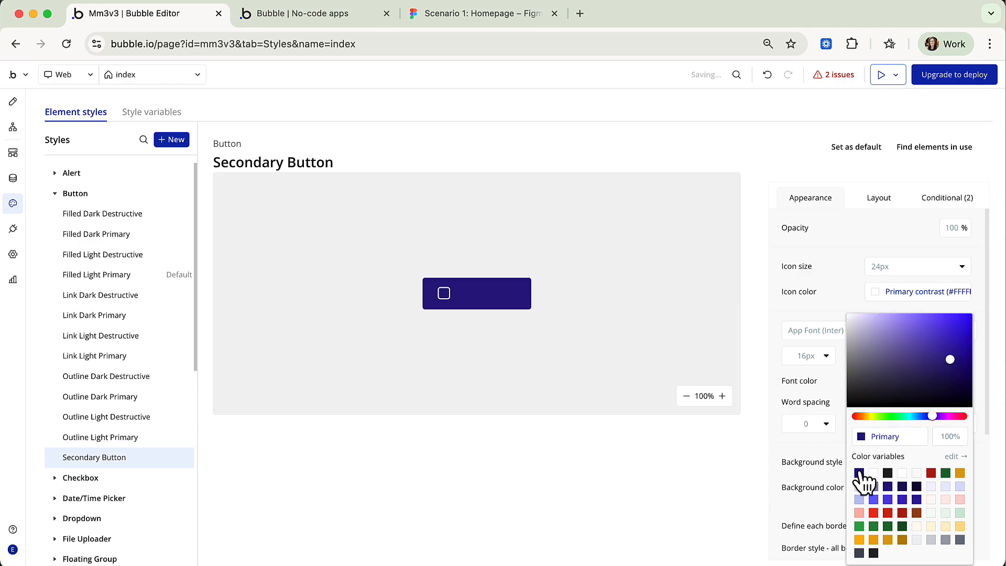
click(827, 443)
click(874, 292)
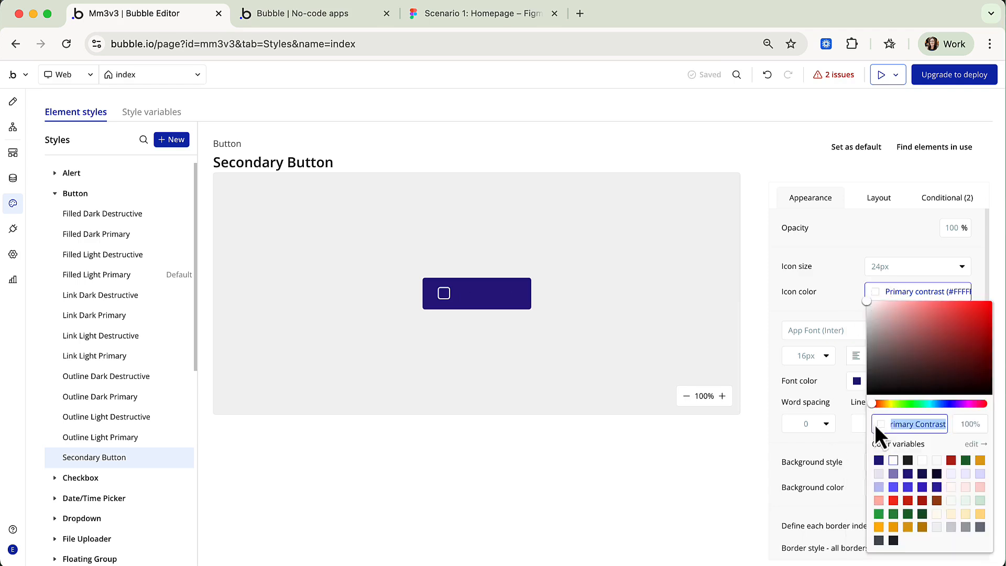
click(879, 460)
click(838, 459)
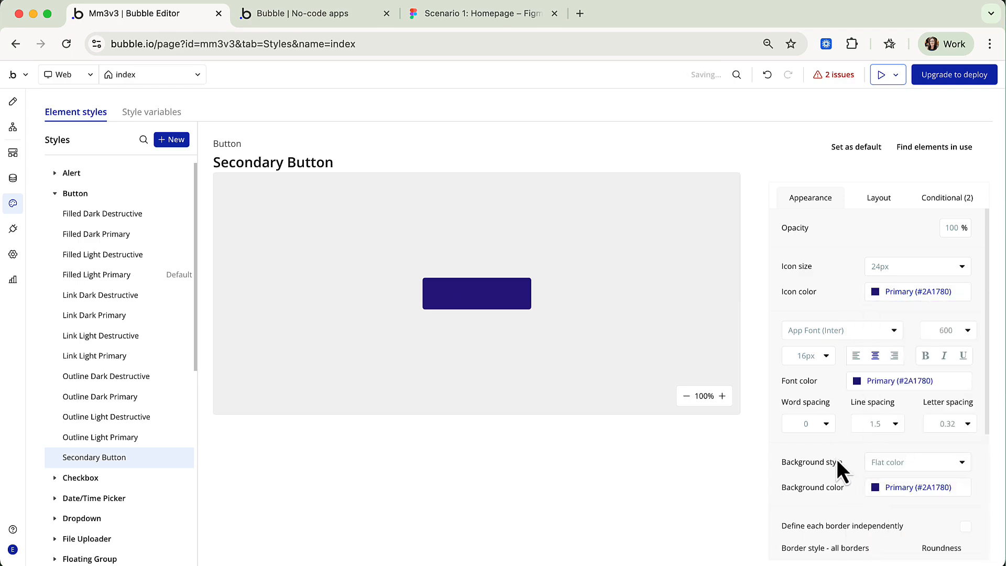
click(877, 491)
click(935, 474)
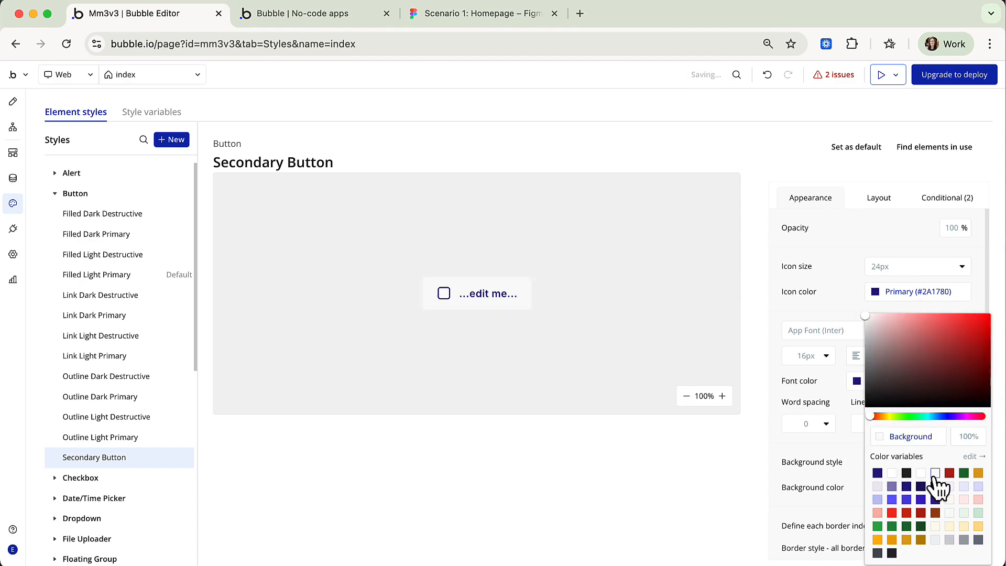
click(831, 461)
Give the style a solid Primary border and view its conditional rules.
scroll(831, 456, down, 3)
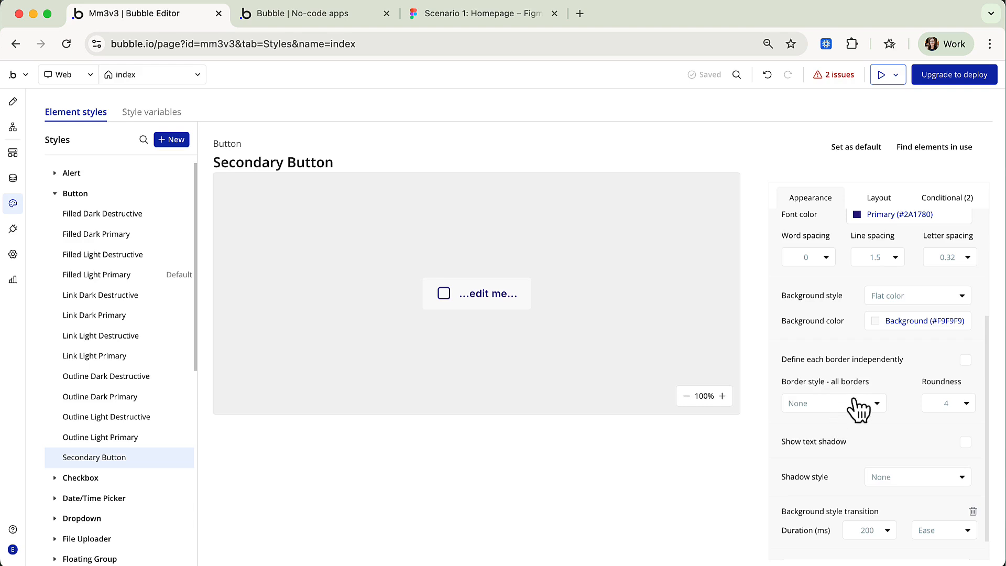
click(857, 406)
click(856, 464)
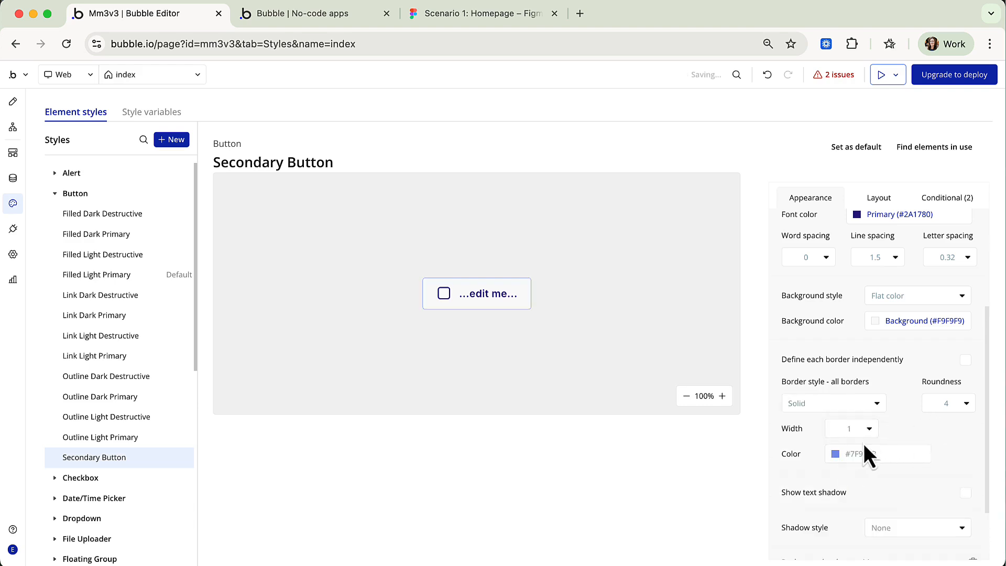
click(836, 461)
click(837, 474)
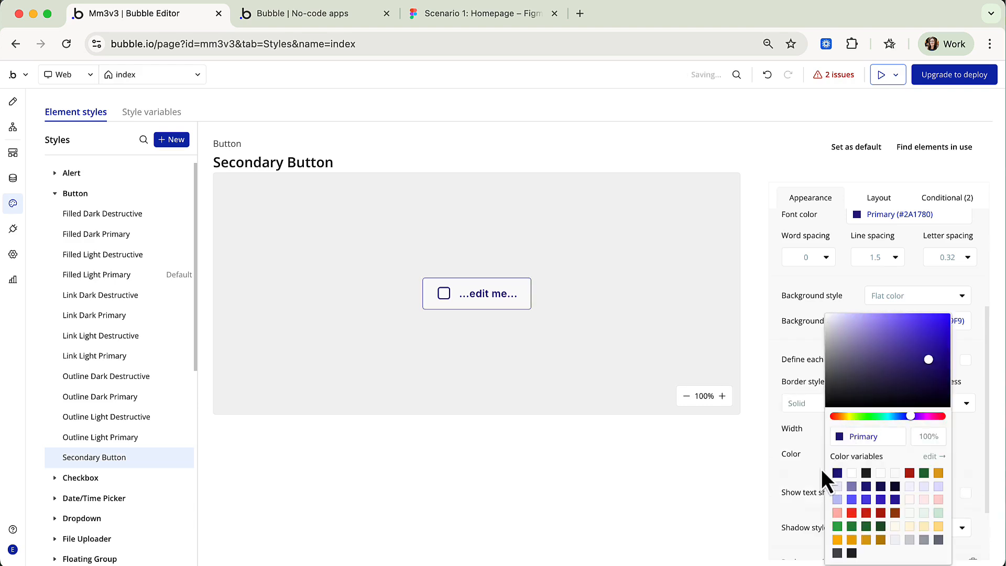
click(811, 464)
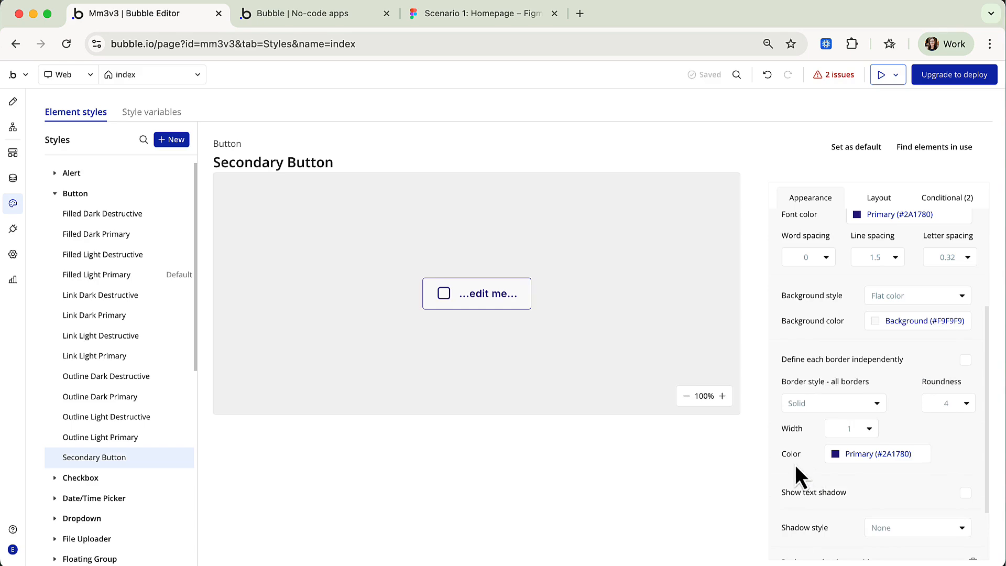
click(952, 200)
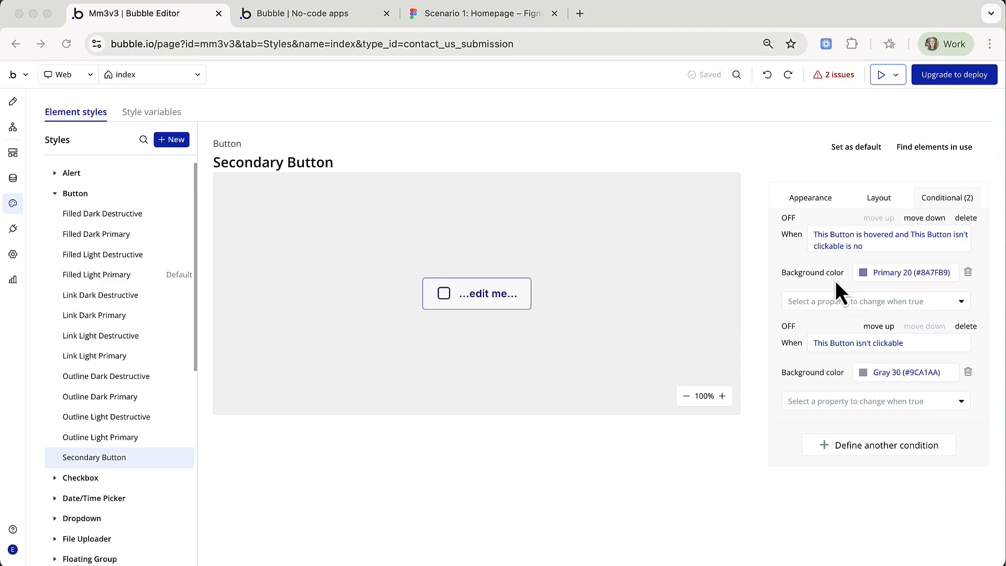
Add Font color to the hover condition and set it to Background.
click(824, 301)
text(font)
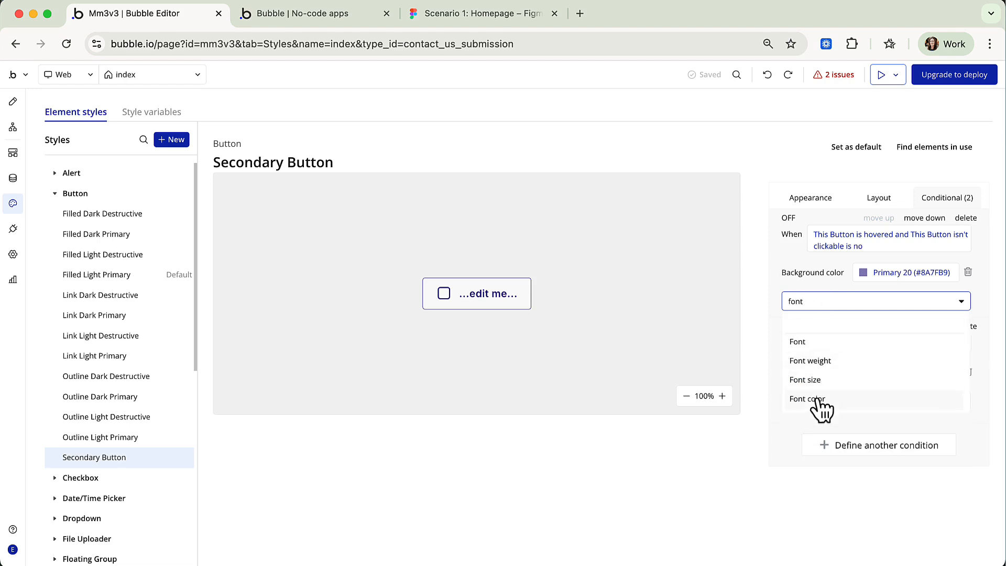
click(817, 400)
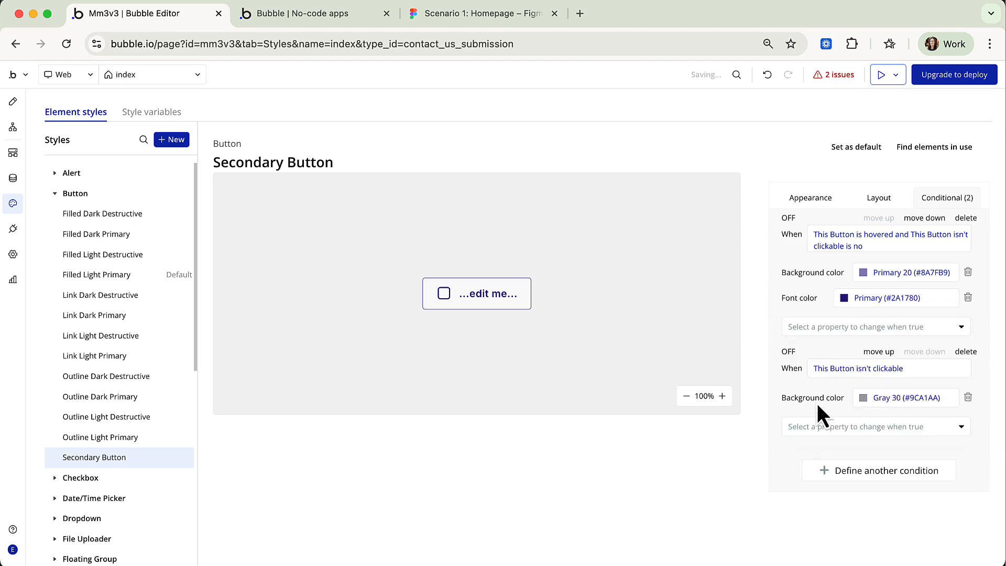
click(847, 298)
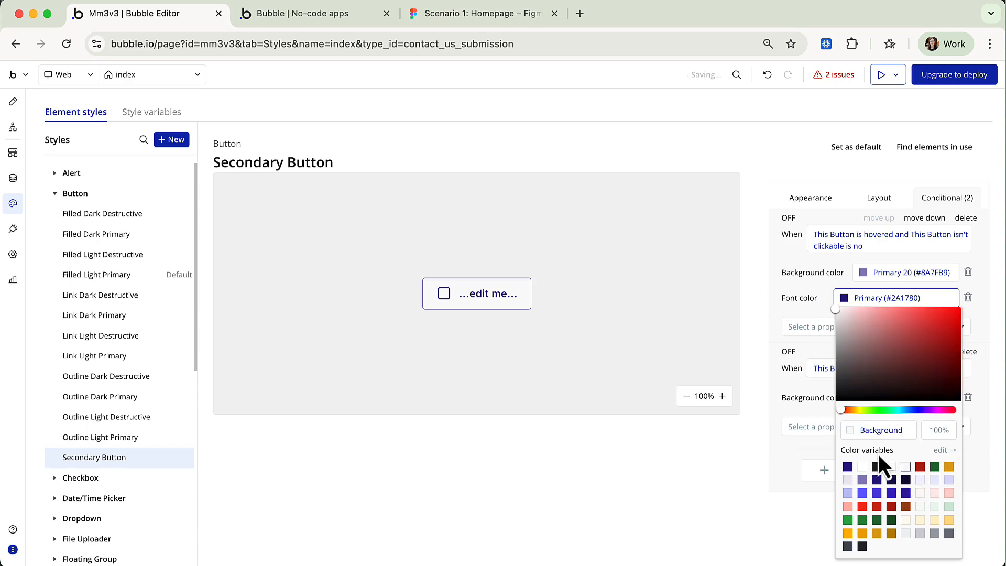
click(795, 403)
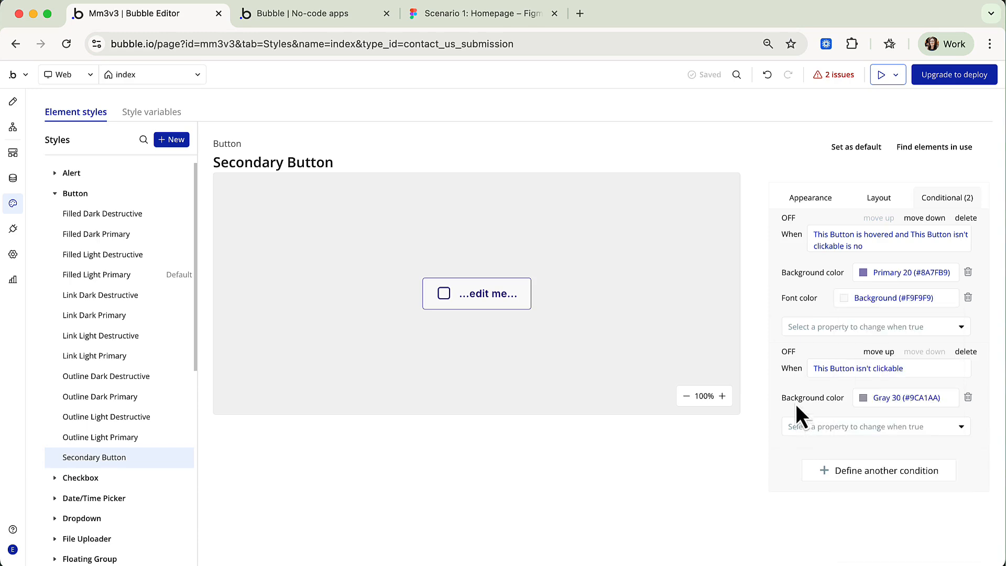
Add Border color - all borders to the hover condition, set to Background.
click(801, 327)
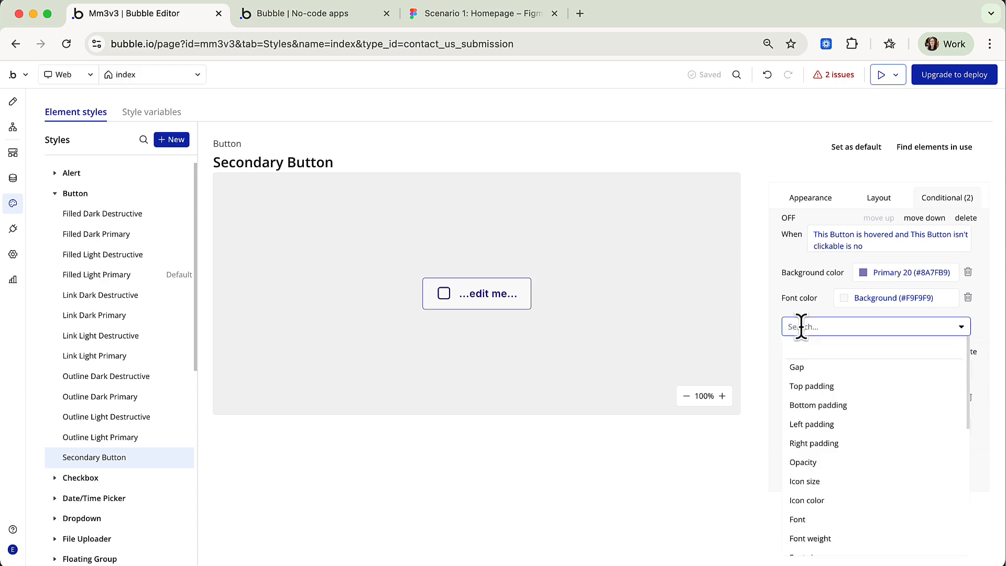
text(border)
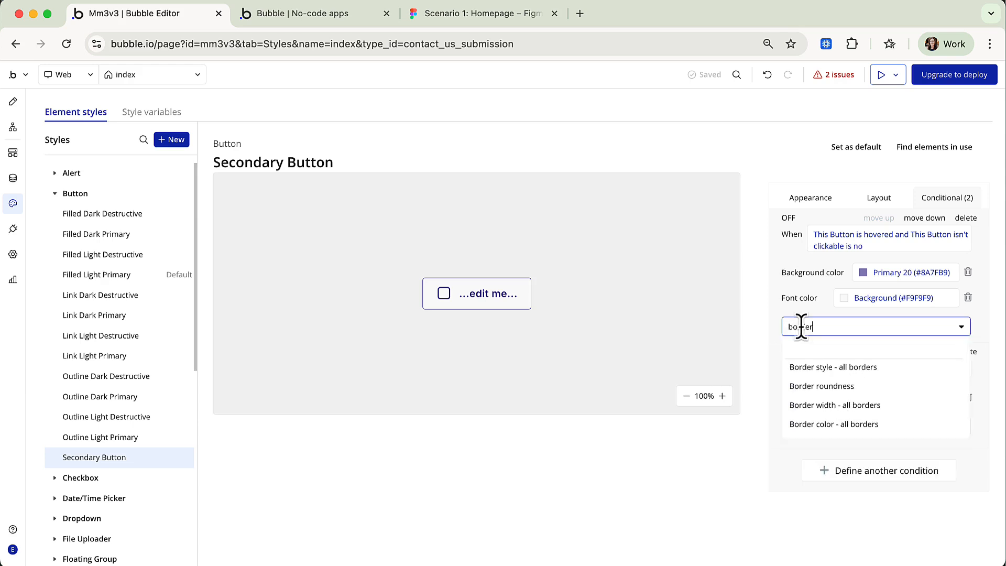
click(819, 425)
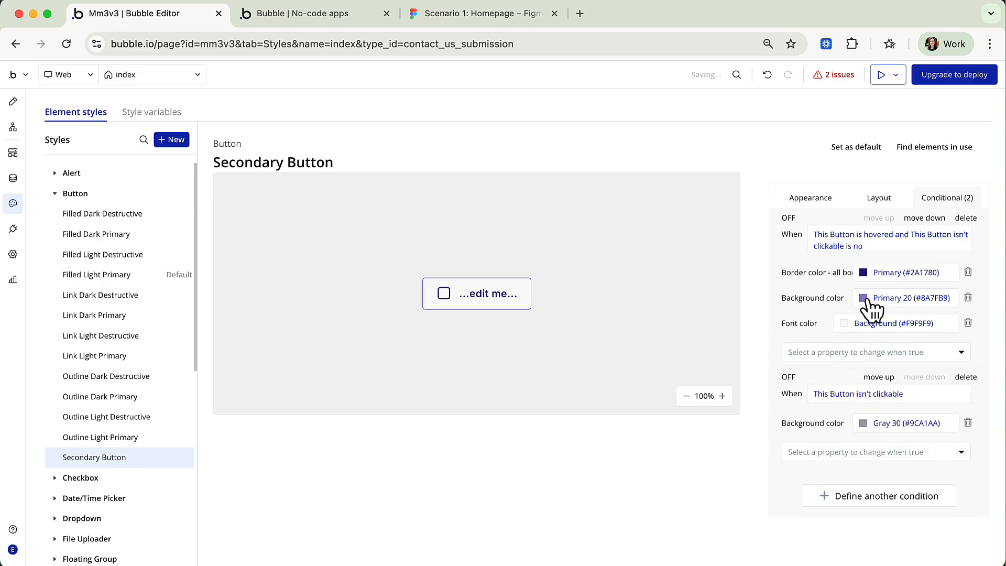
click(863, 272)
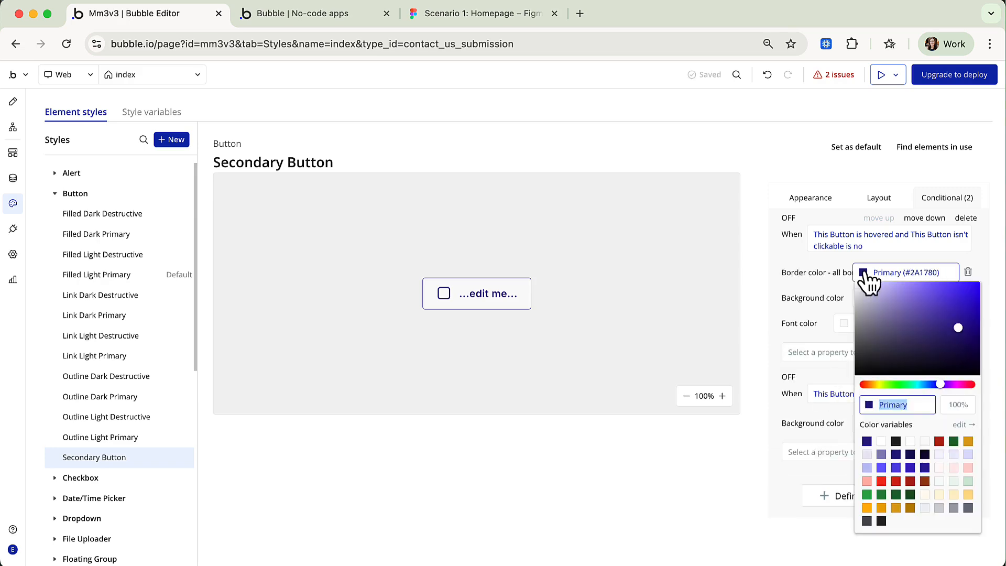
click(924, 441)
click(797, 330)
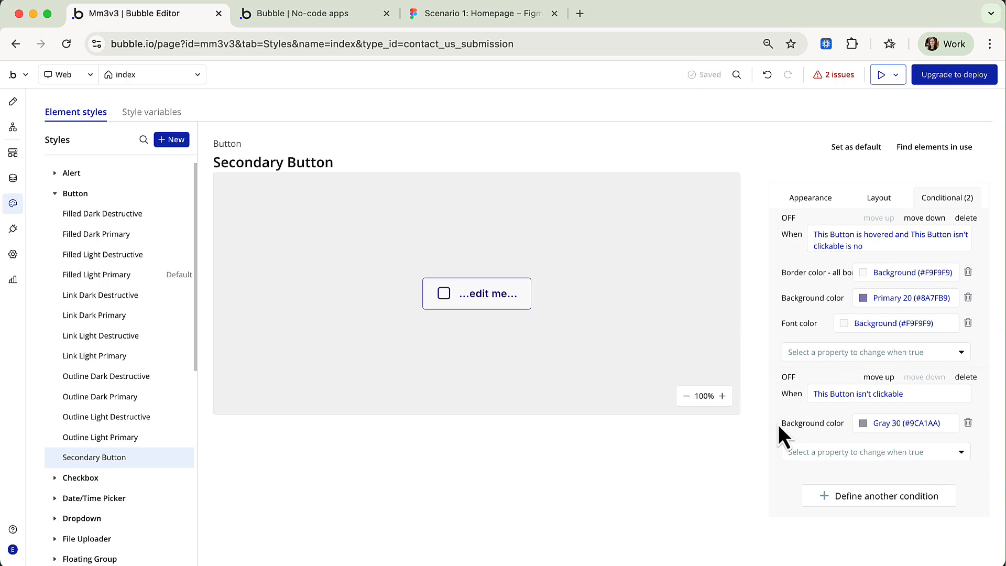
Make the not-clickable condition's background Gray 10 and its font colour Gray 30.
click(864, 425)
click(923, 527)
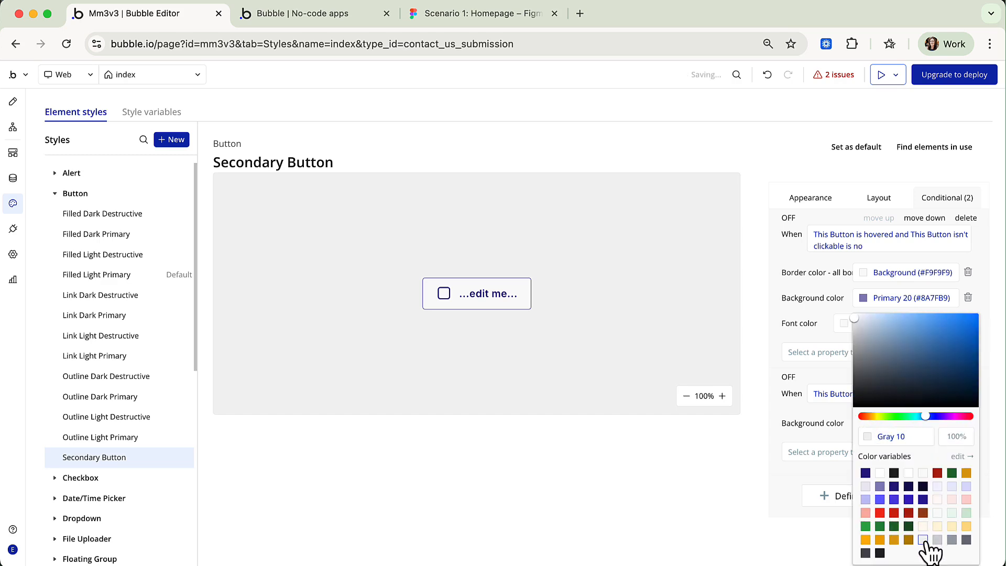
click(777, 457)
click(837, 461)
text(font)
click(839, 550)
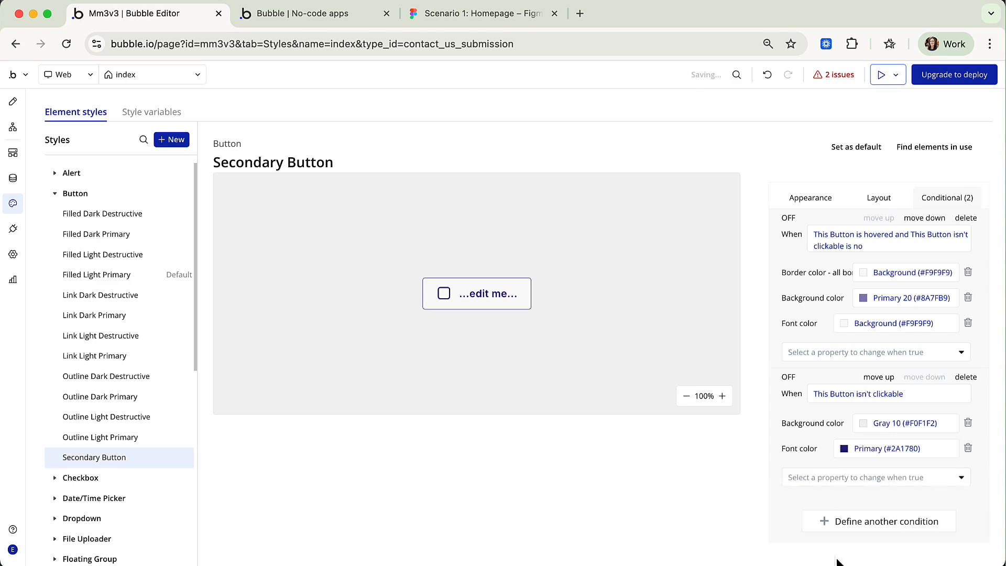
click(849, 448)
click(933, 540)
click(791, 511)
Add a Gray 30 border colour to the not-clickable condition, then return to the page design.
click(804, 477)
text(border)
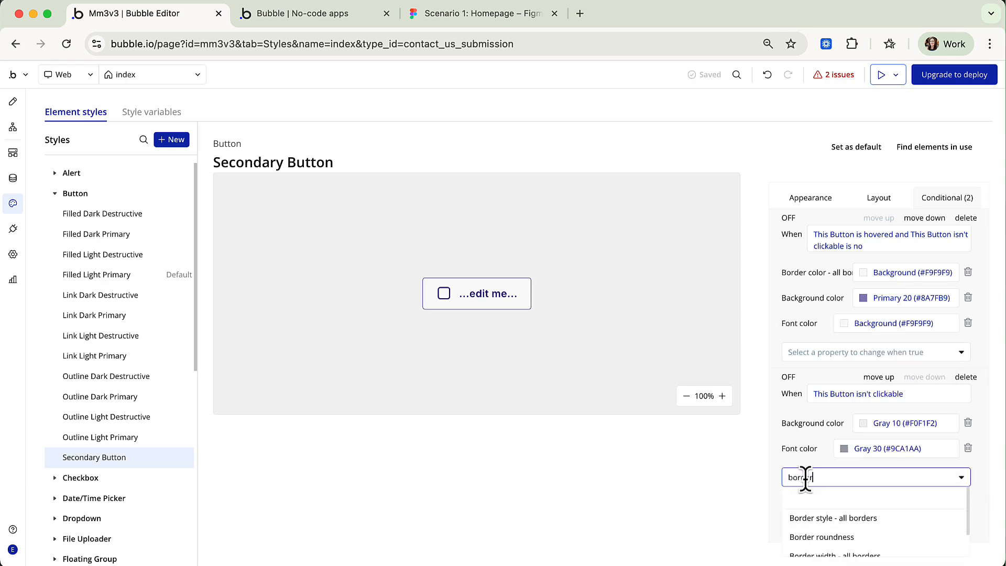
scroll(818, 524, down, 1)
click(819, 545)
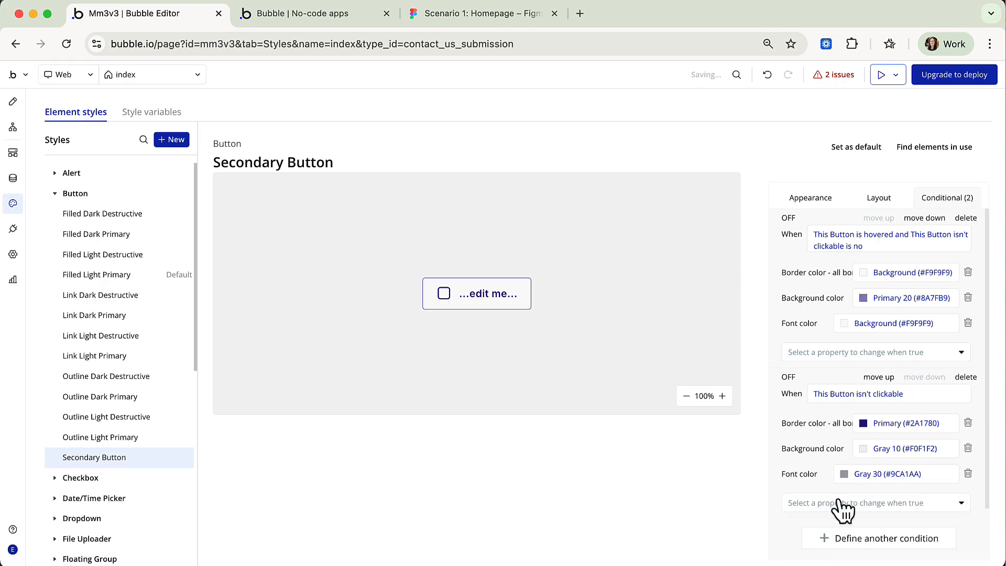
click(865, 425)
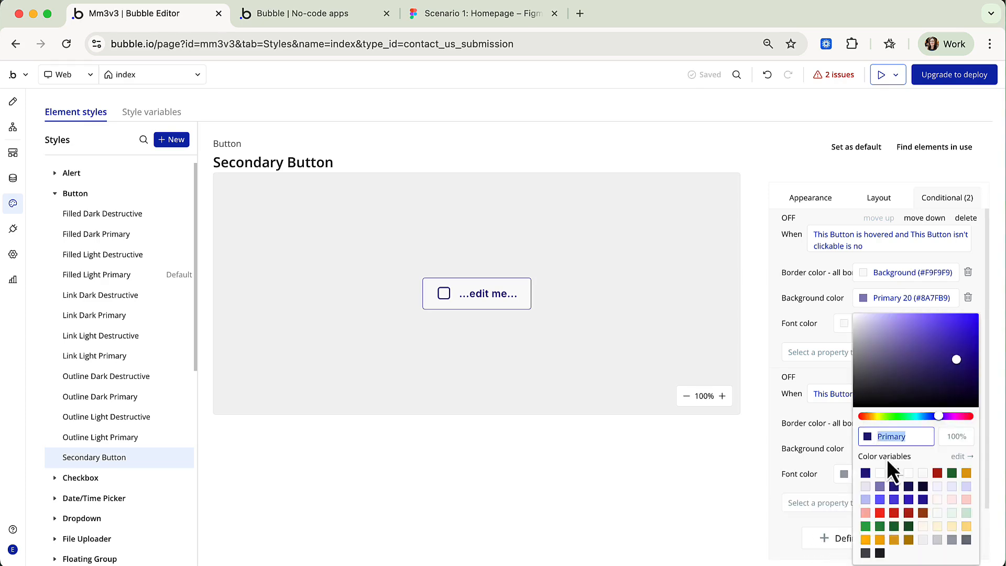
click(951, 540)
click(804, 465)
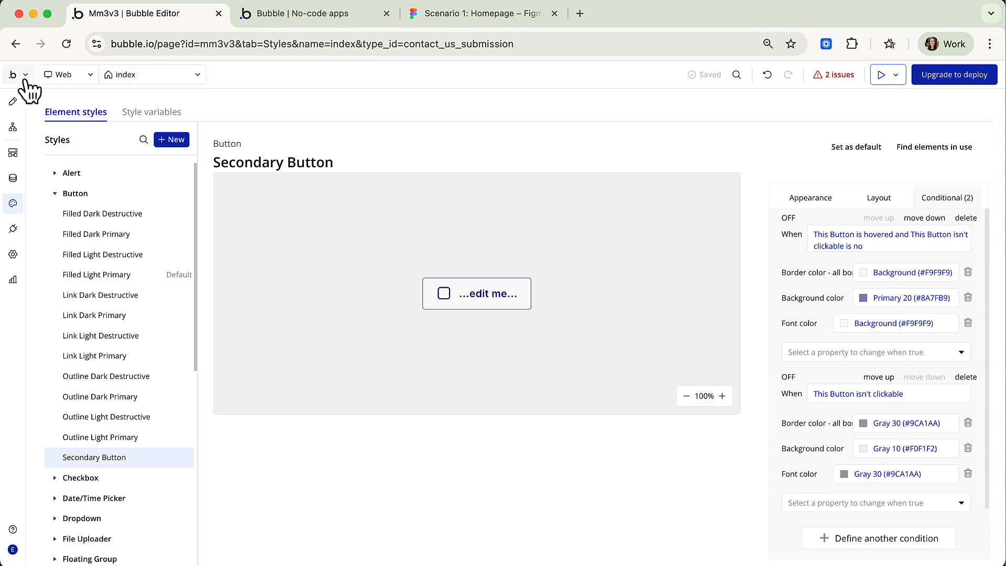
click(10, 106)
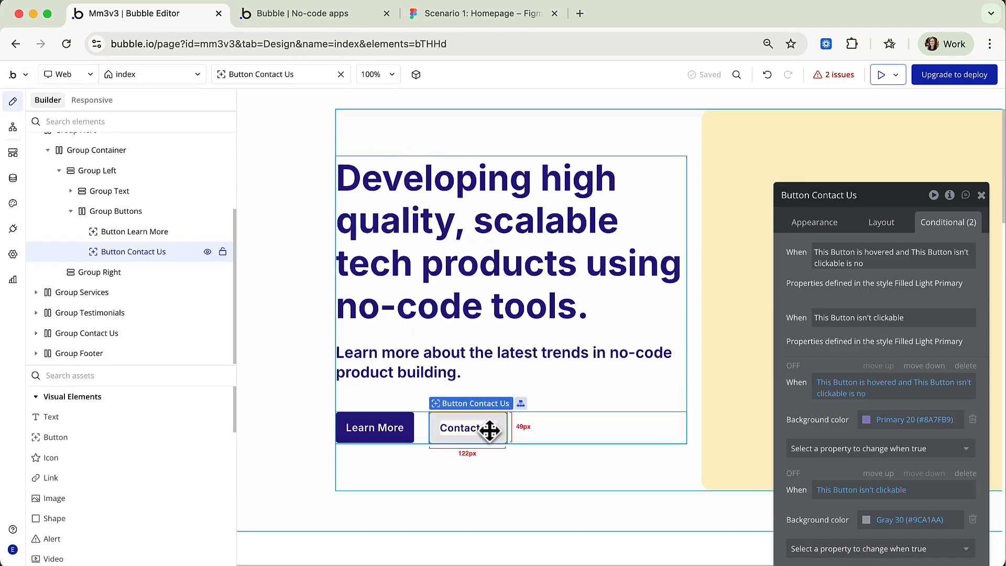
Apply the Secondary Button style to the Contact Us button and switch to the live preview.
click(828, 222)
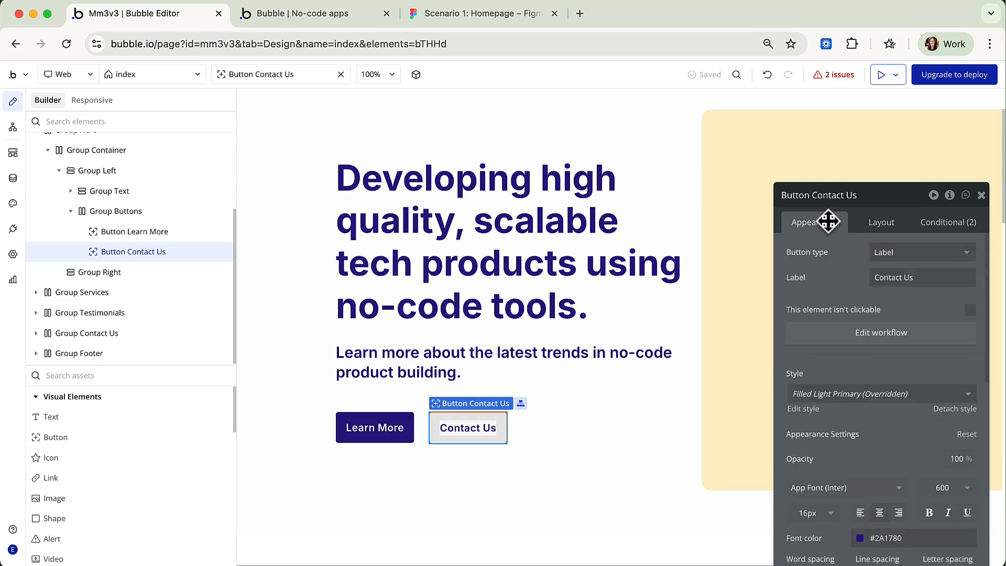
click(870, 404)
scroll(865, 482, down, 5)
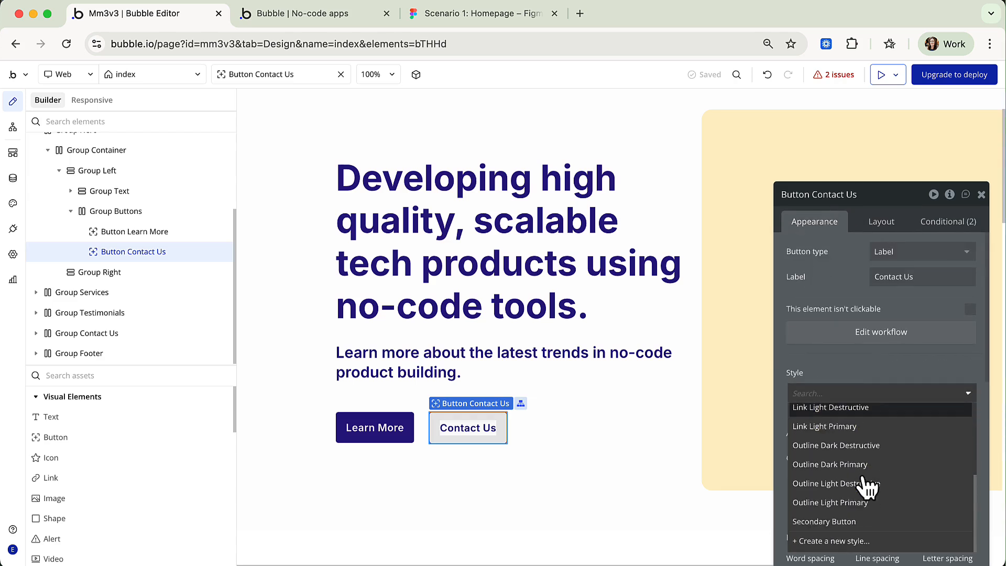
click(853, 522)
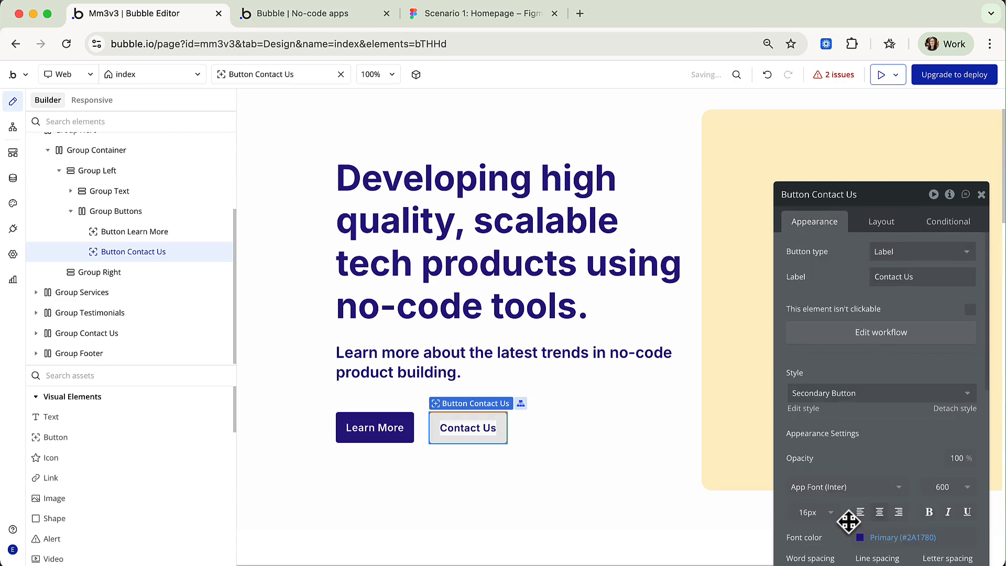
click(681, 322)
click(321, 14)
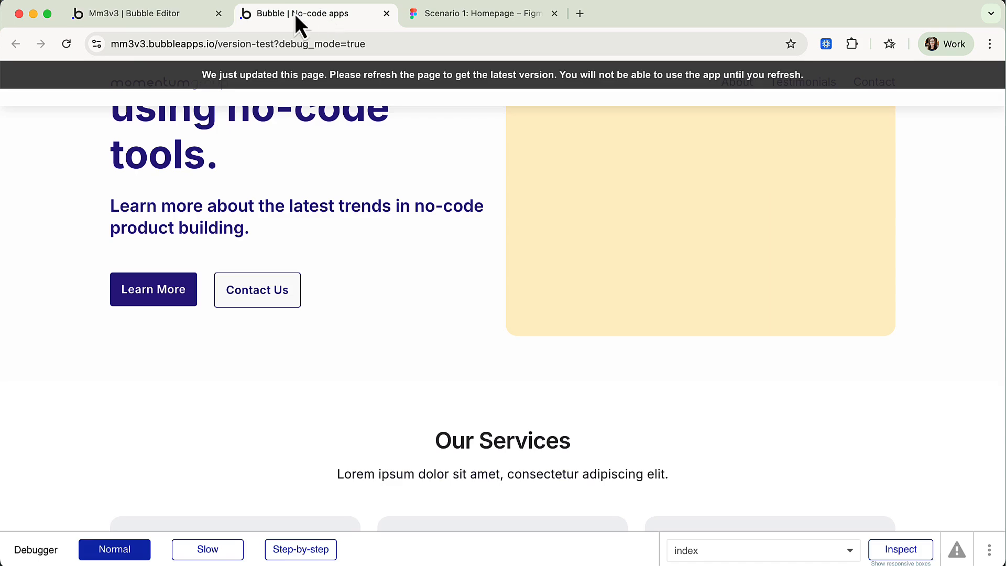
Reload the preview, test the Learn More button's reaction, then go back to the editor.
click(66, 44)
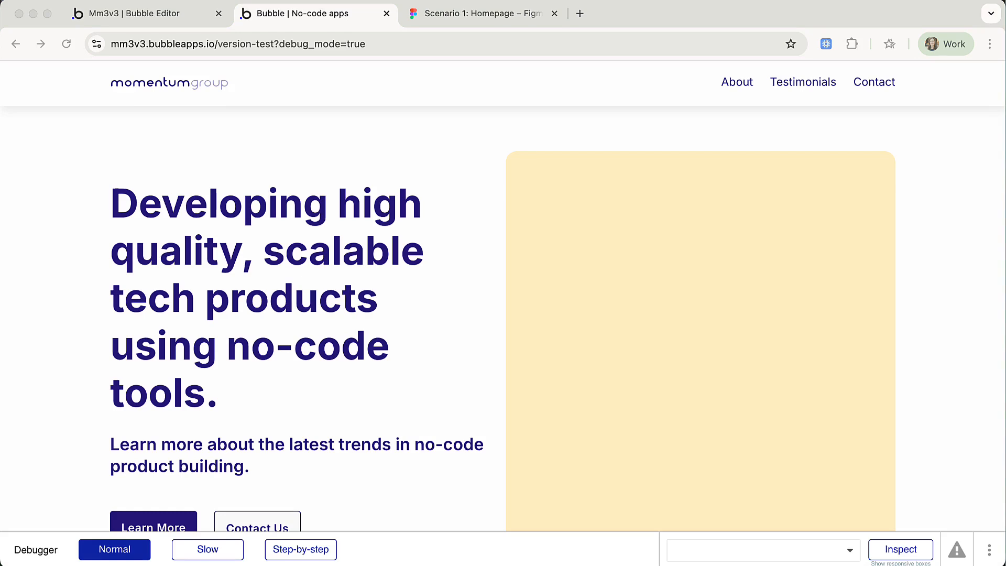
scroll(282, 479, down, 3)
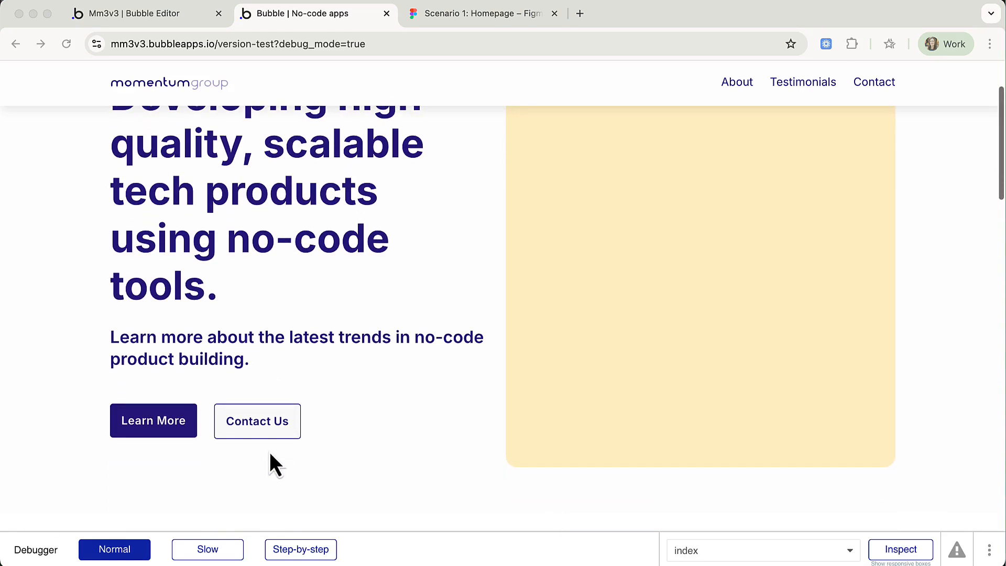
click(174, 433)
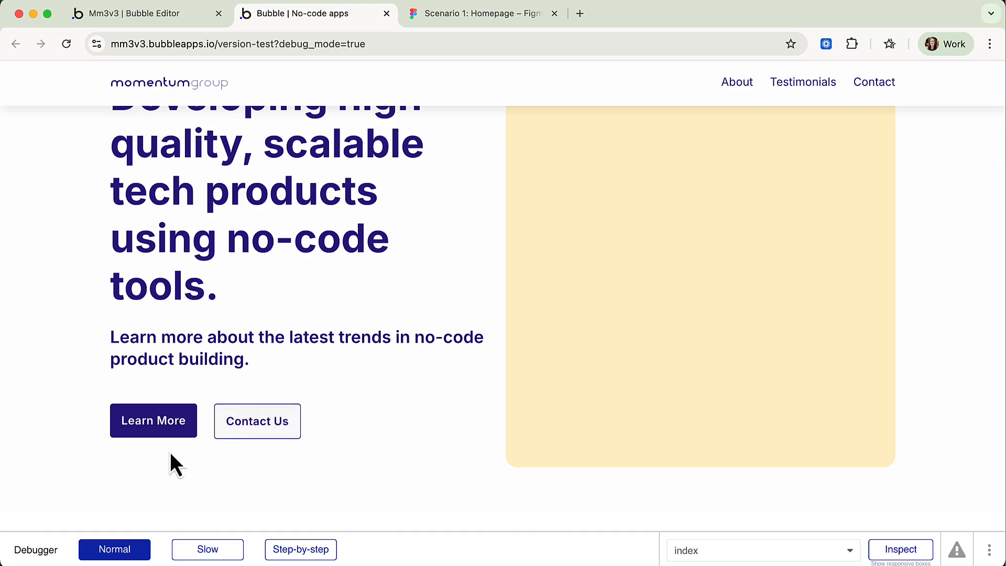
click(162, 14)
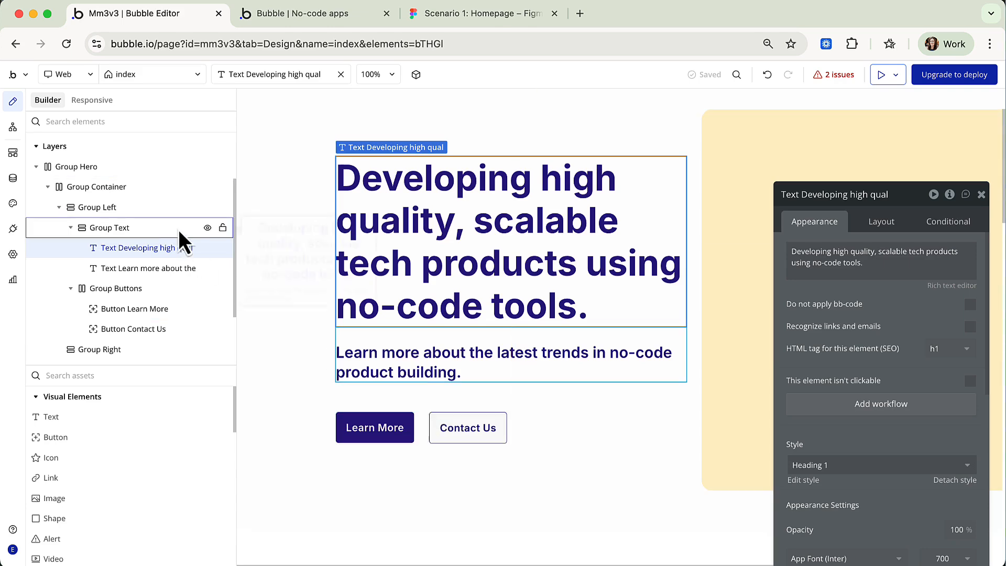
Set Secondary Button padding to 11 top/bottom and 15 left/right, then reload the preview.
click(460, 443)
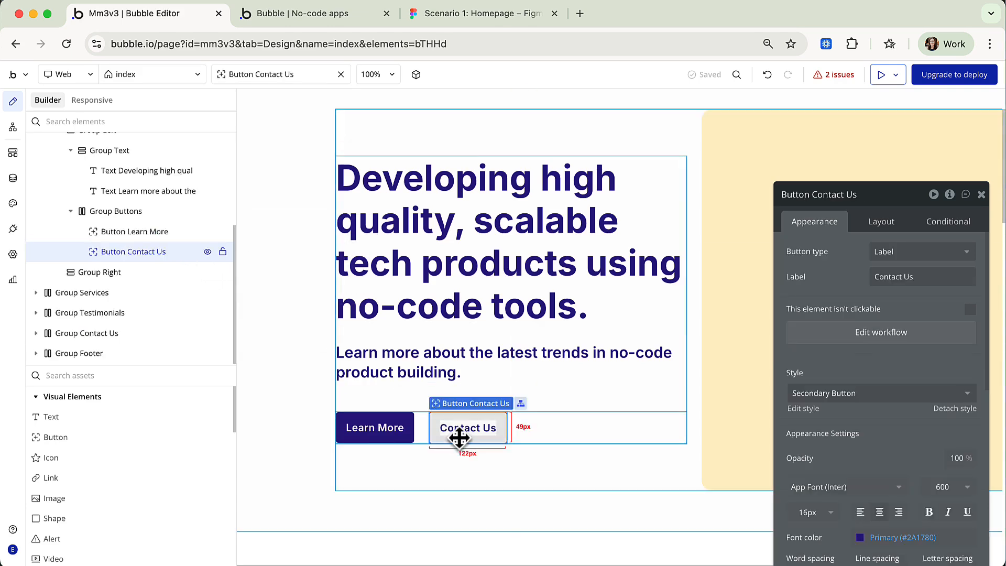
click(801, 409)
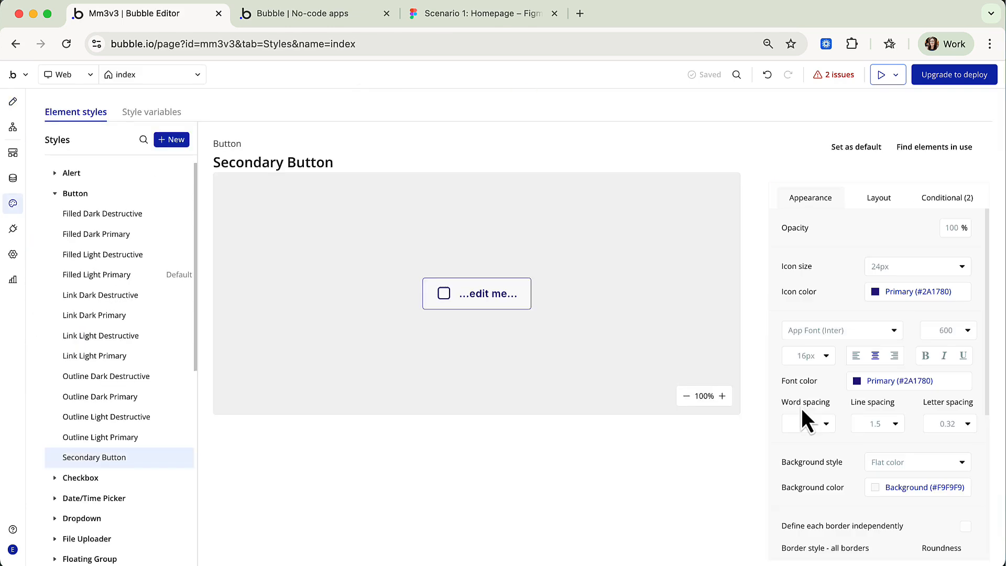
click(882, 198)
click(812, 294)
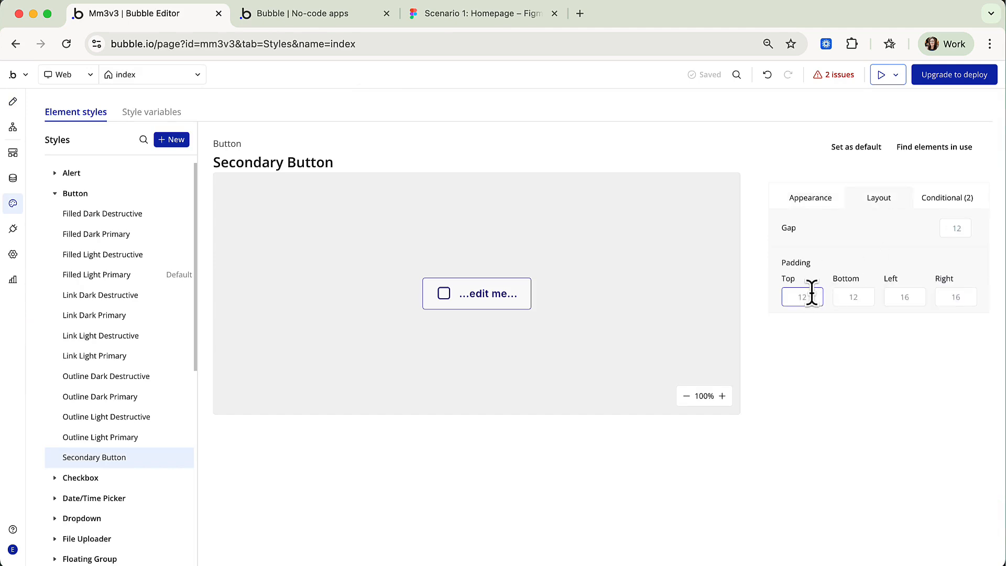
click(862, 295)
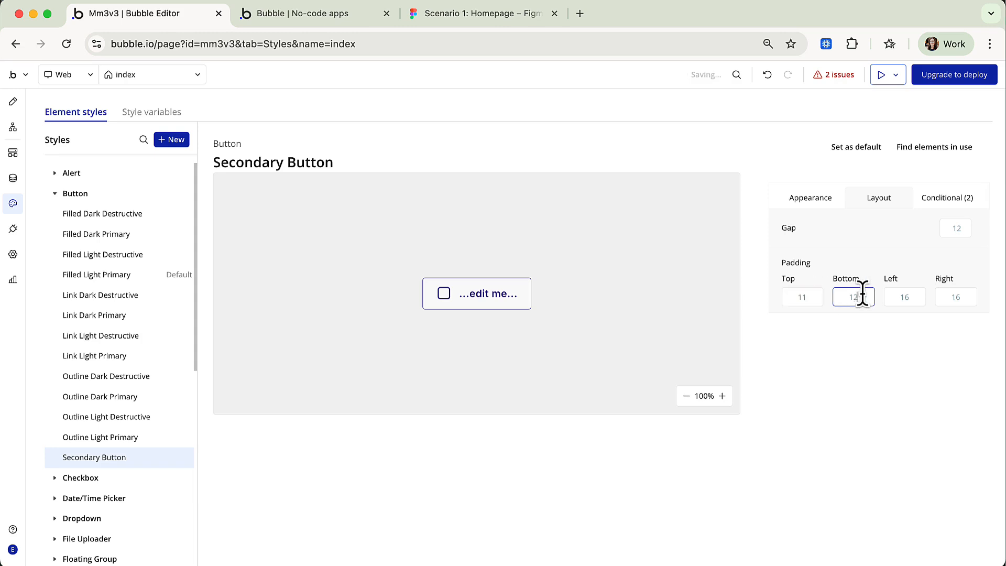
click(913, 296)
text(5)
click(970, 296)
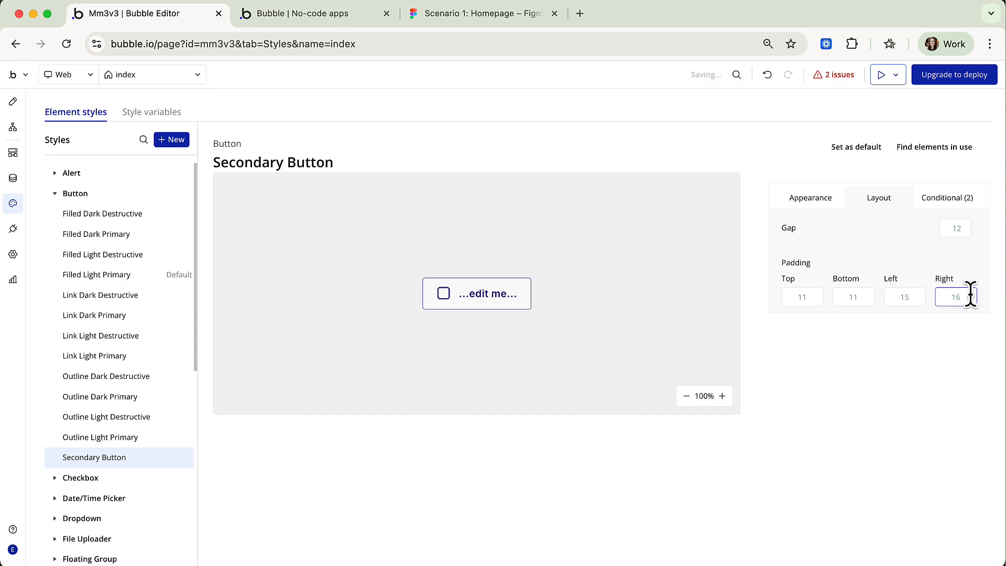
click(899, 323)
click(345, 21)
click(66, 44)
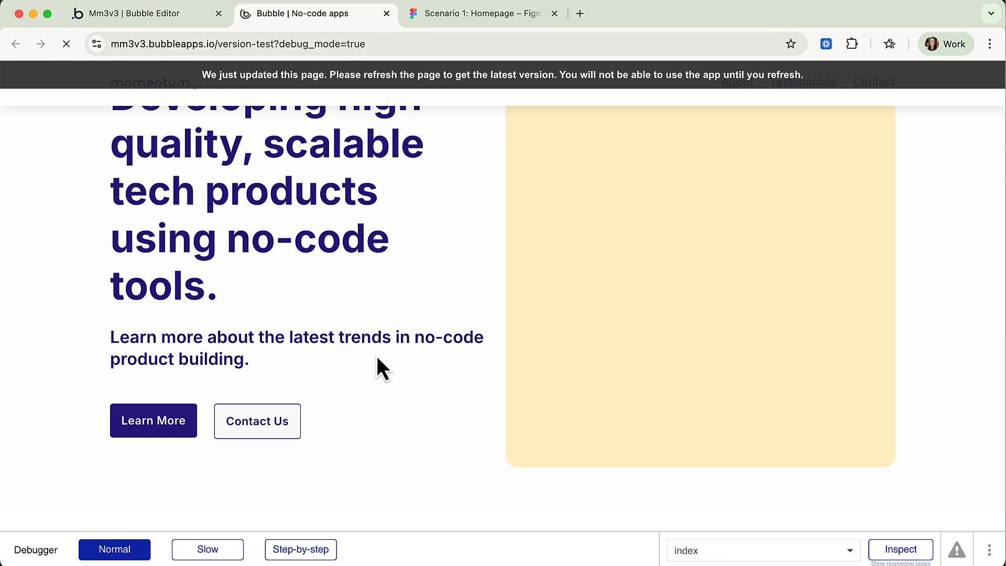
Scroll the preview to check the re-padded Contact Us button, then return to the editor.
scroll(347, 390, down, 2)
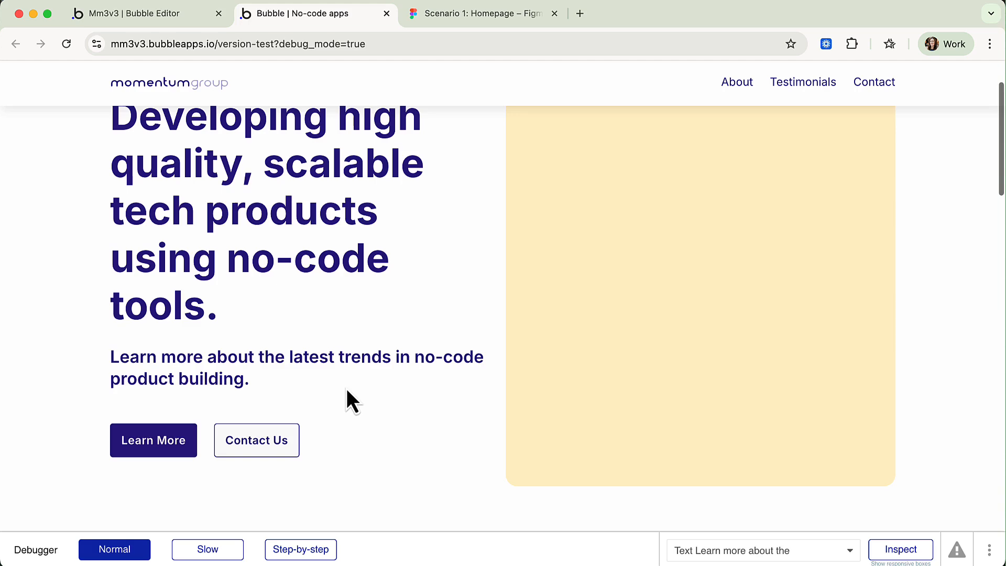
click(178, 14)
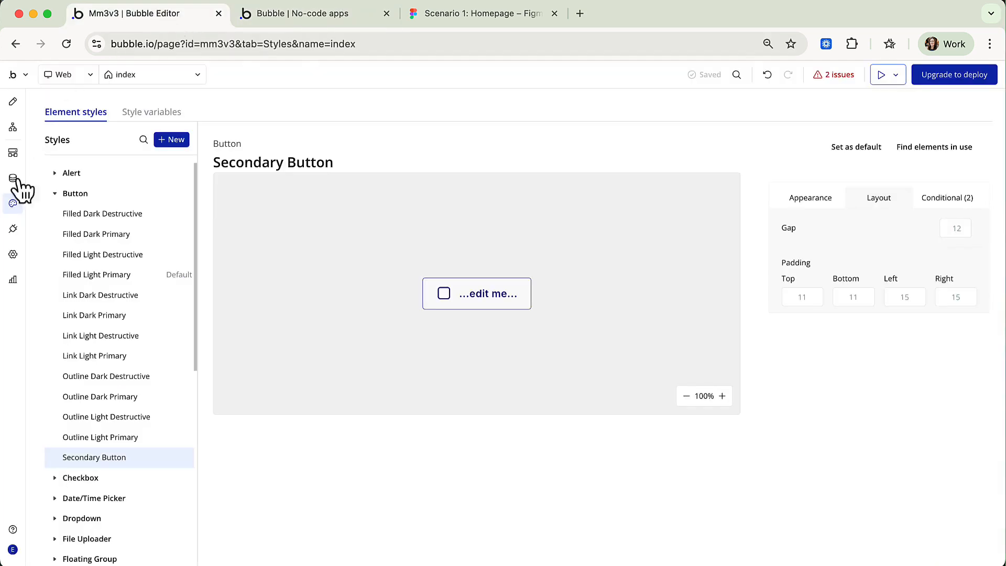
Reapply plain Filled Light Primary to the Send Message button, then view the live preview.
click(12, 102)
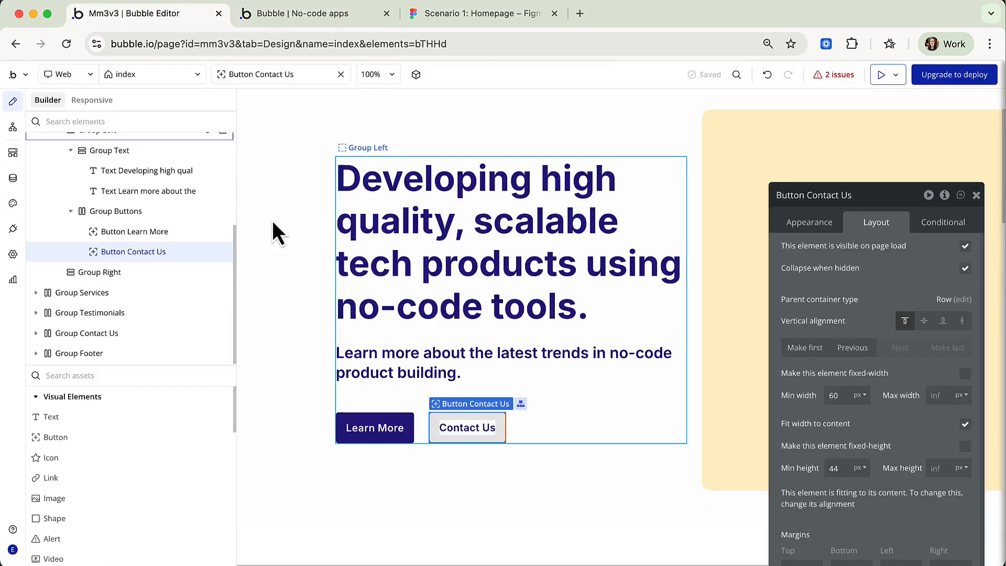
scroll(540, 354, down, 20)
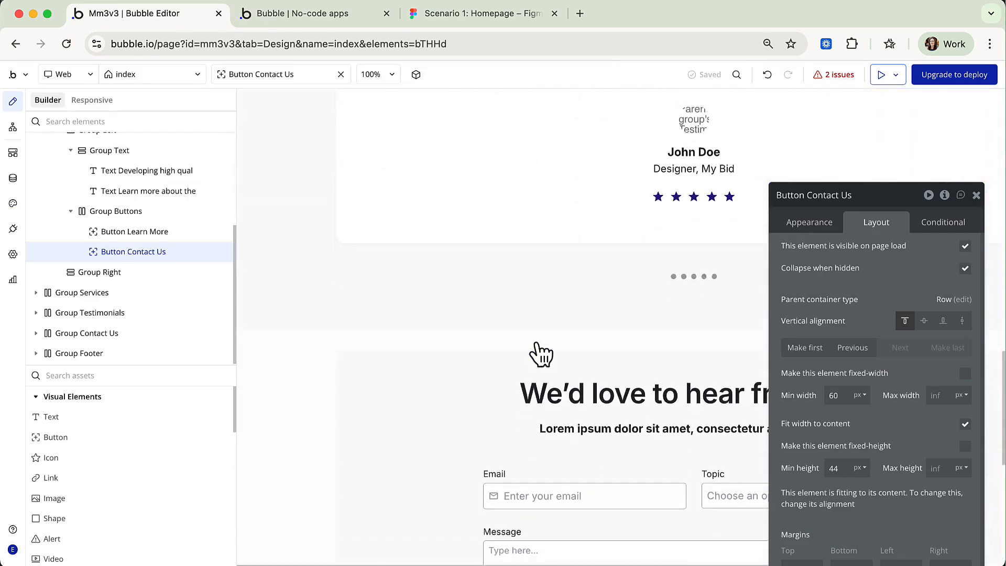
click(729, 247)
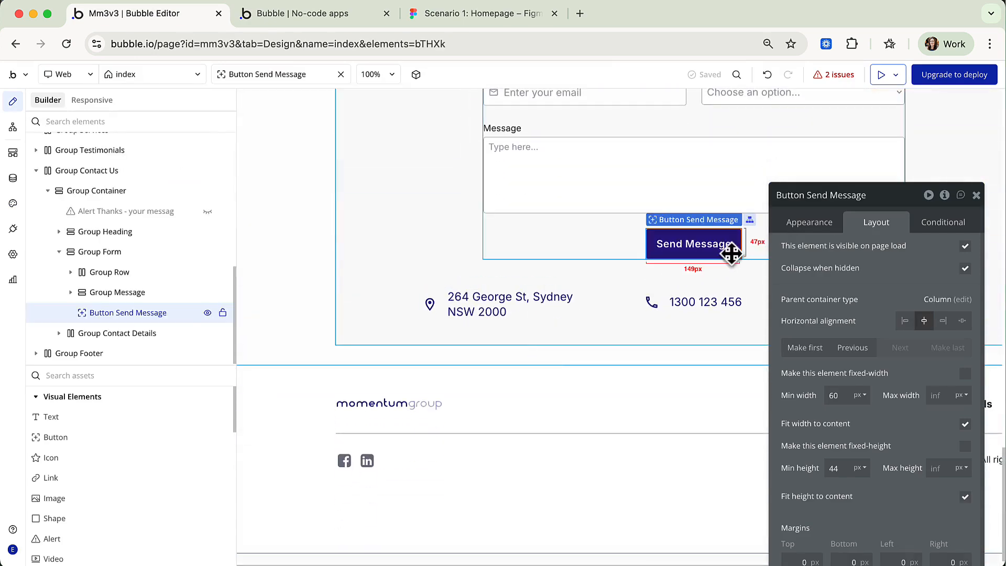
click(825, 226)
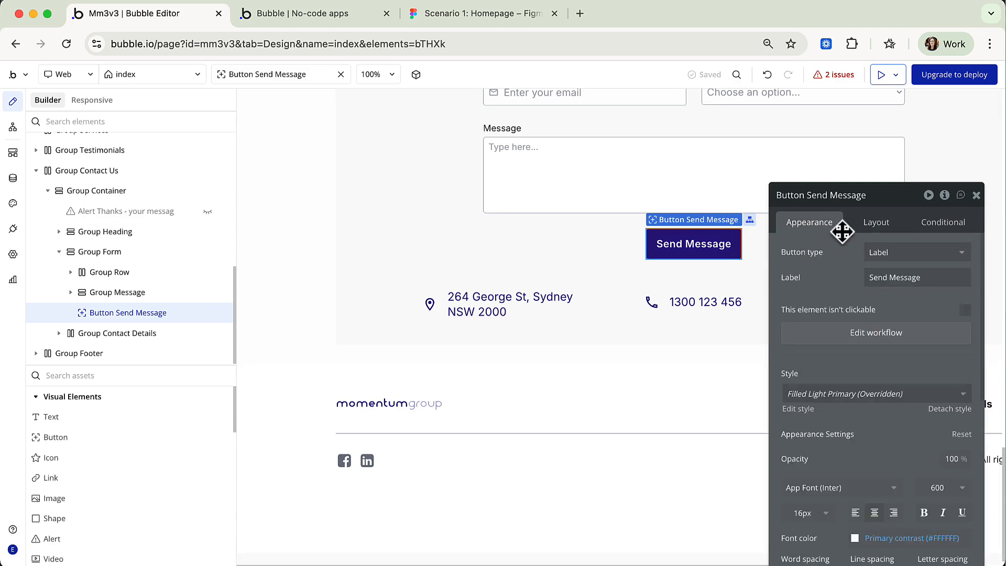
click(870, 394)
click(864, 491)
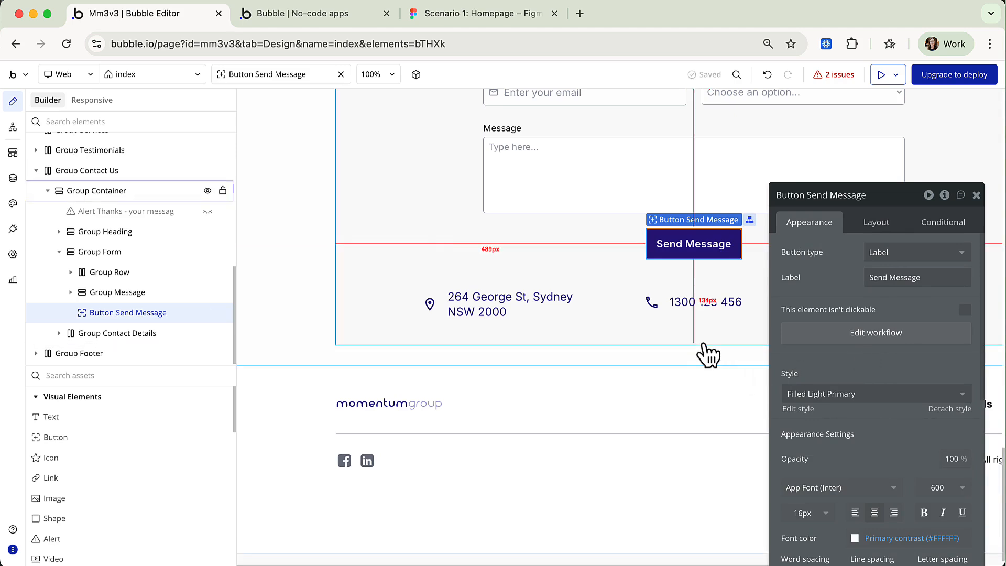
click(297, 18)
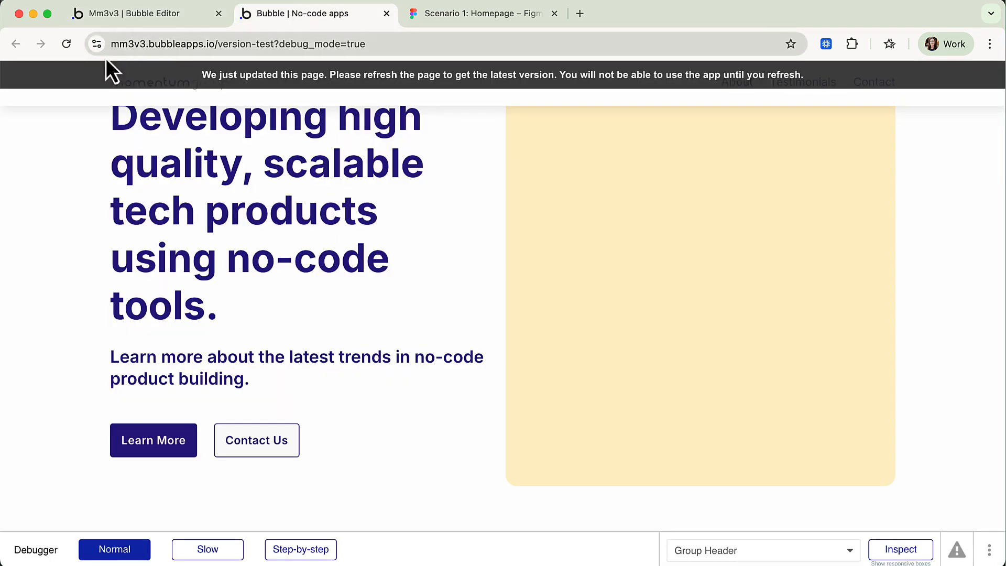
Reload the preview, scroll to the contact form and enter a sample e-mail address.
click(66, 44)
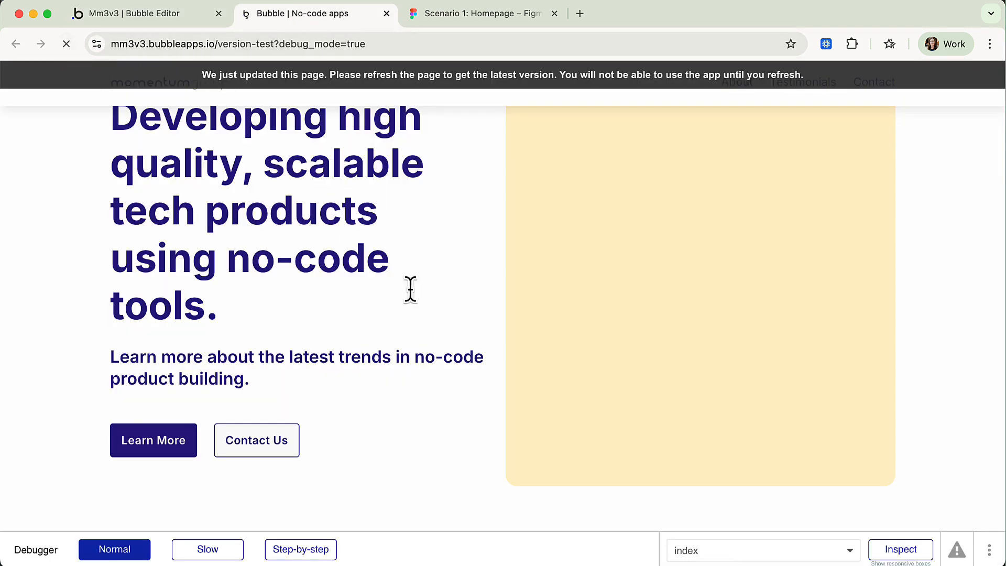
scroll(413, 324, down, 10)
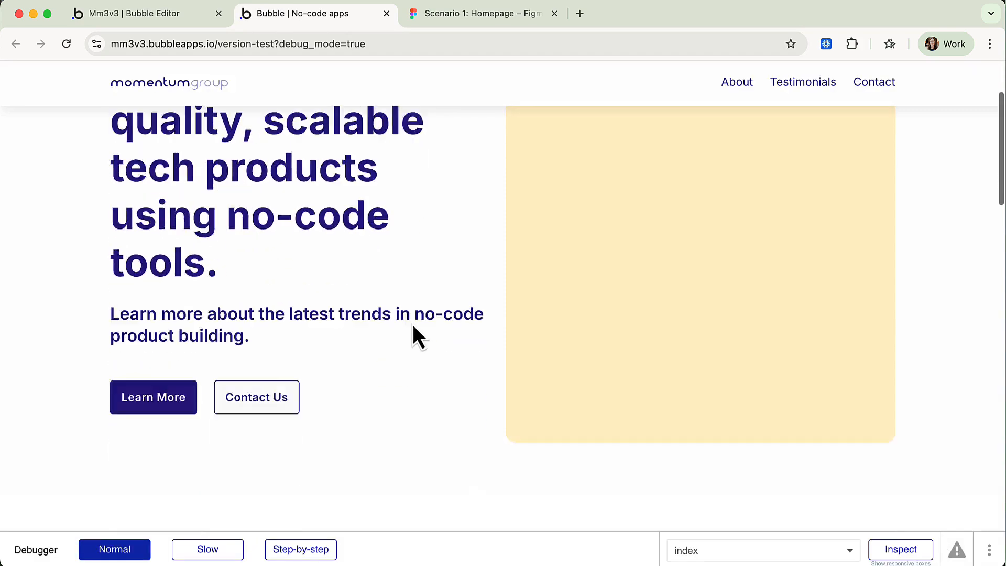
scroll(413, 324, down, 10)
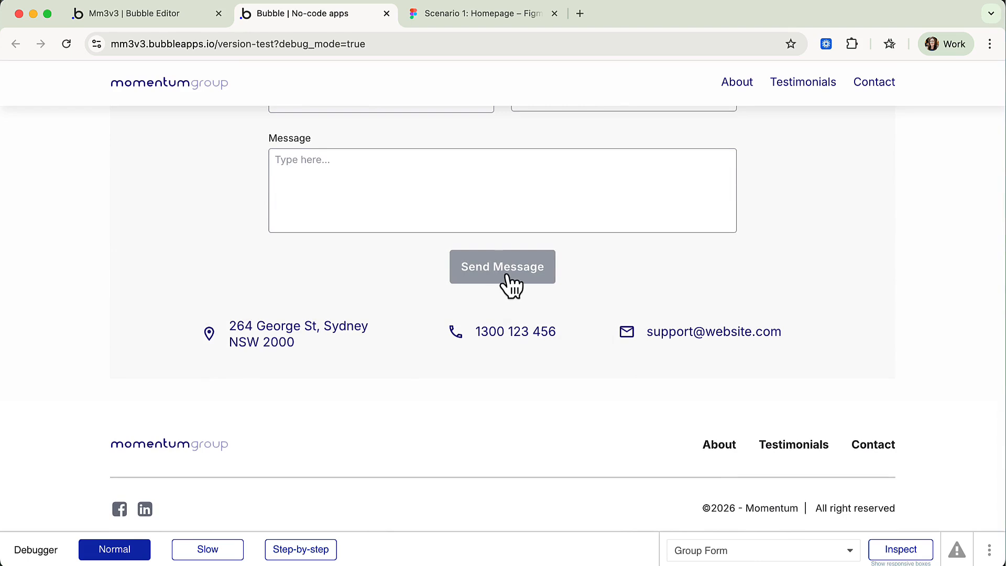
scroll(512, 285, up, 3)
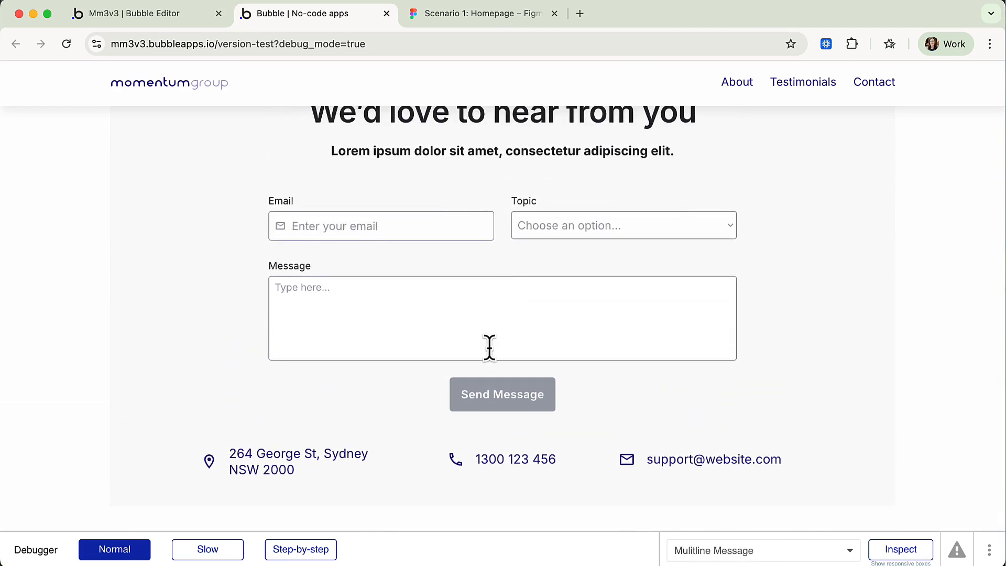
click(344, 217)
text(email@email.come)
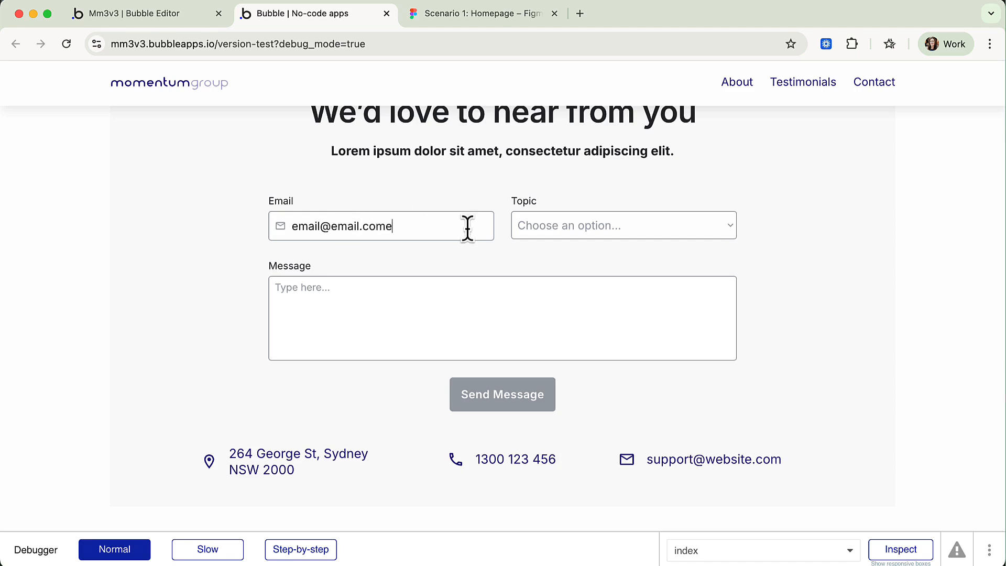
Choose Sales as the topic, write 'Test' as the message, and scroll back up.
click(579, 225)
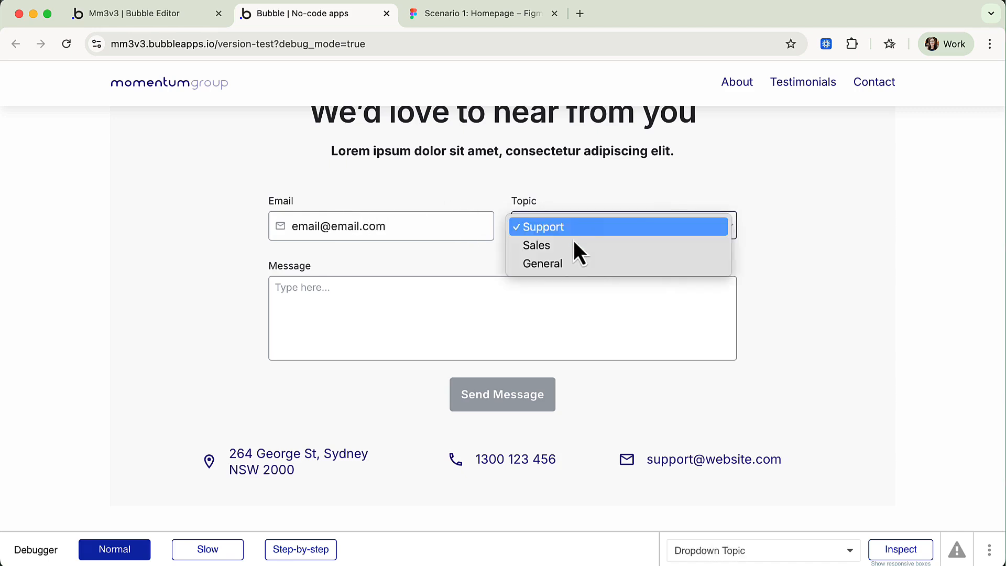
click(572, 245)
click(445, 292)
text(Test)
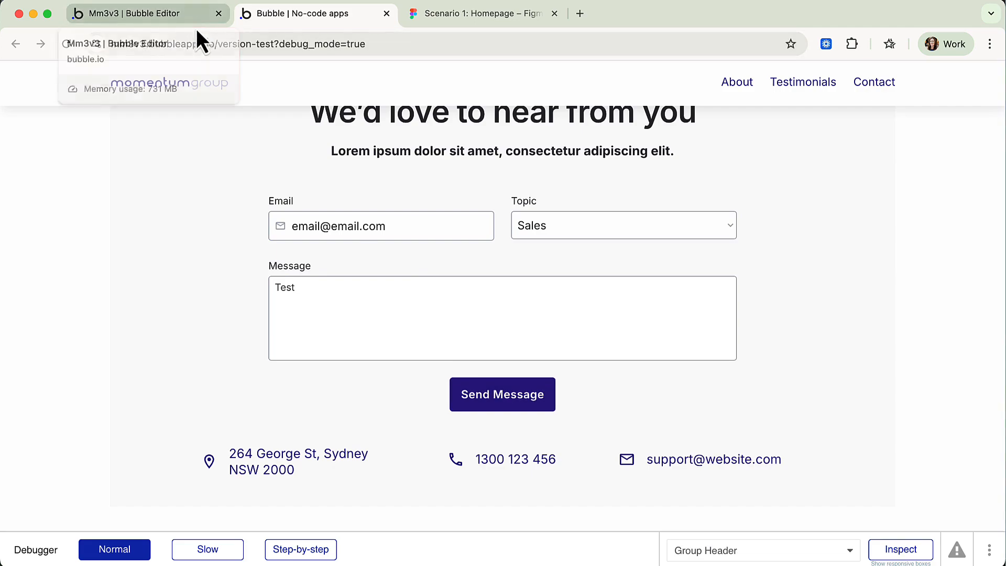
scroll(203, 157, up, 8)
scroll(202, 157, up, 10)
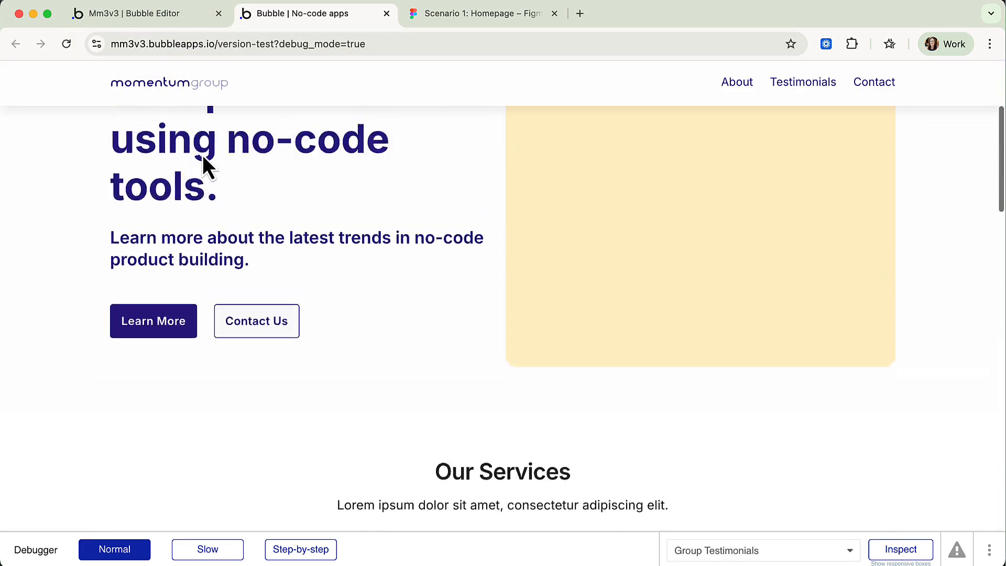